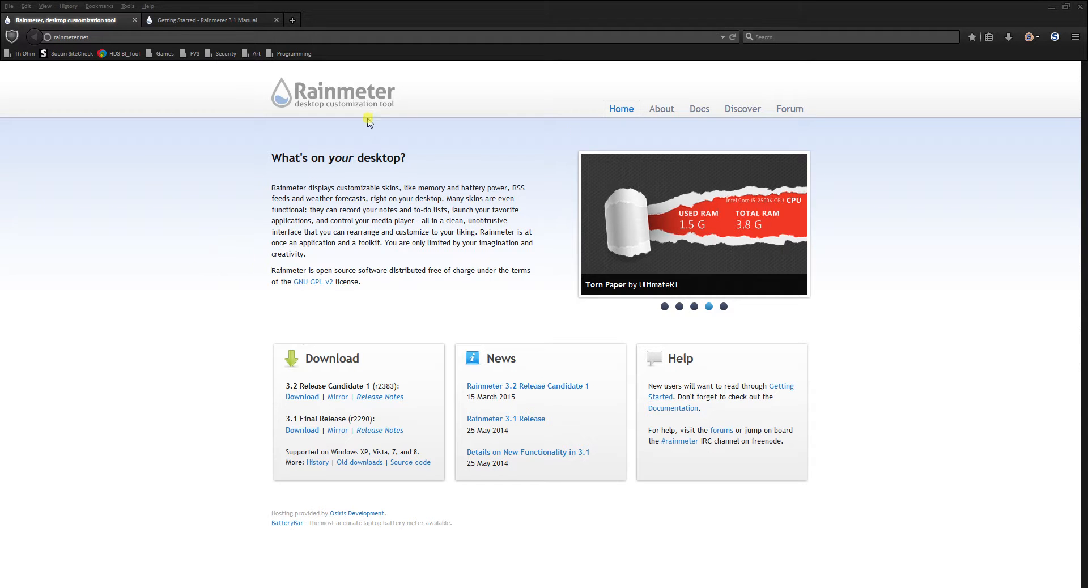
Open the Getting Started page of the Rainmeter 3.1 manual in the site's documentation, and return to the home page
left_click(700, 113)
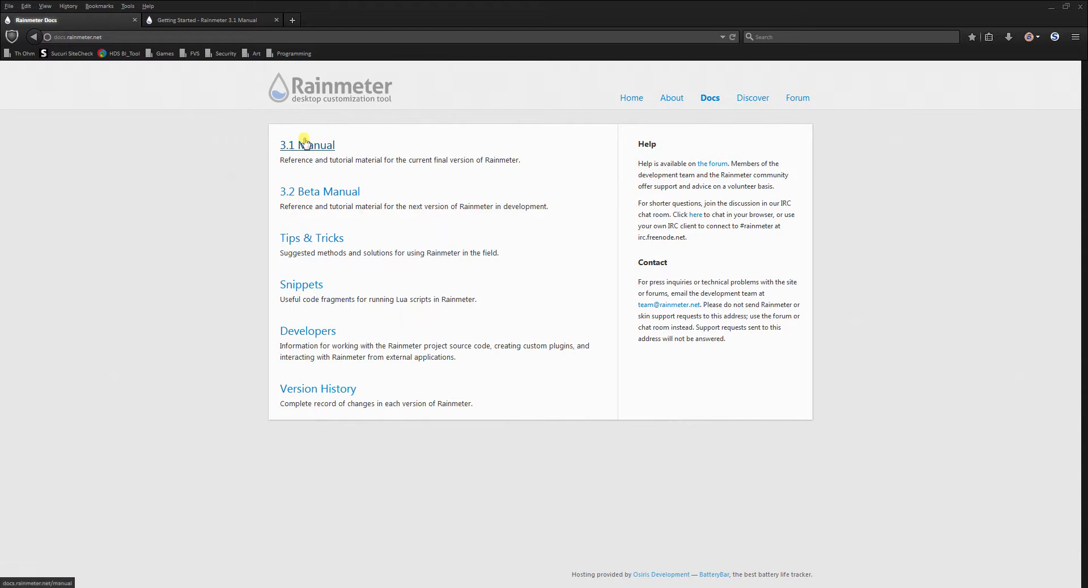
left_click(305, 145)
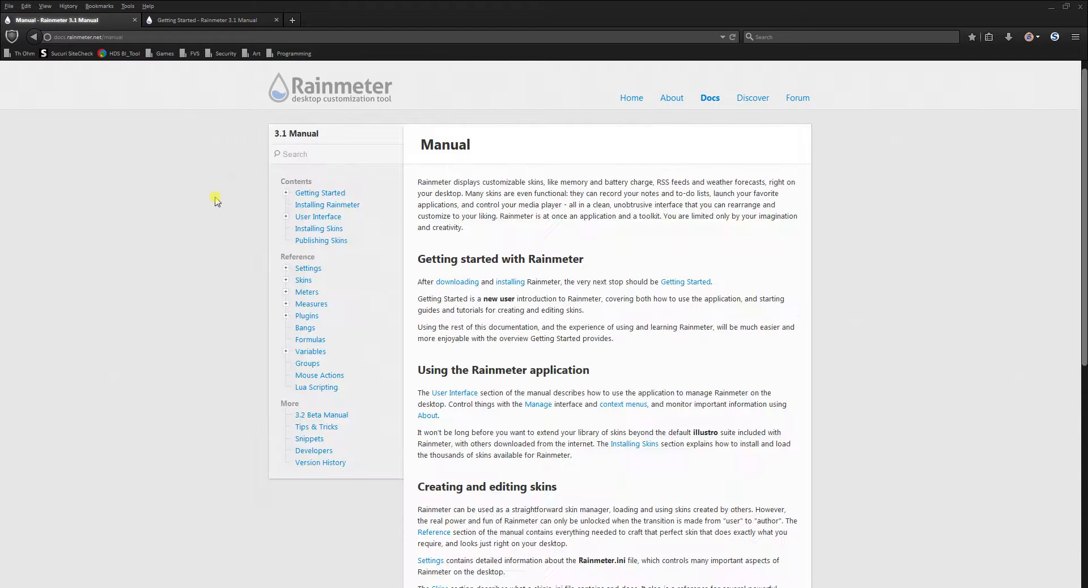
left_click(324, 193)
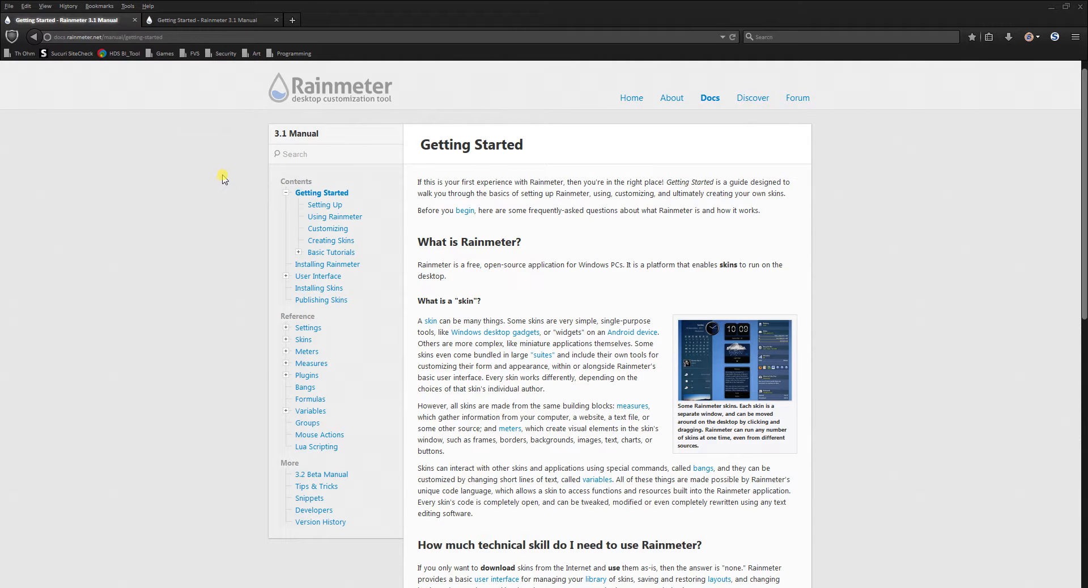
key("alt+Left")
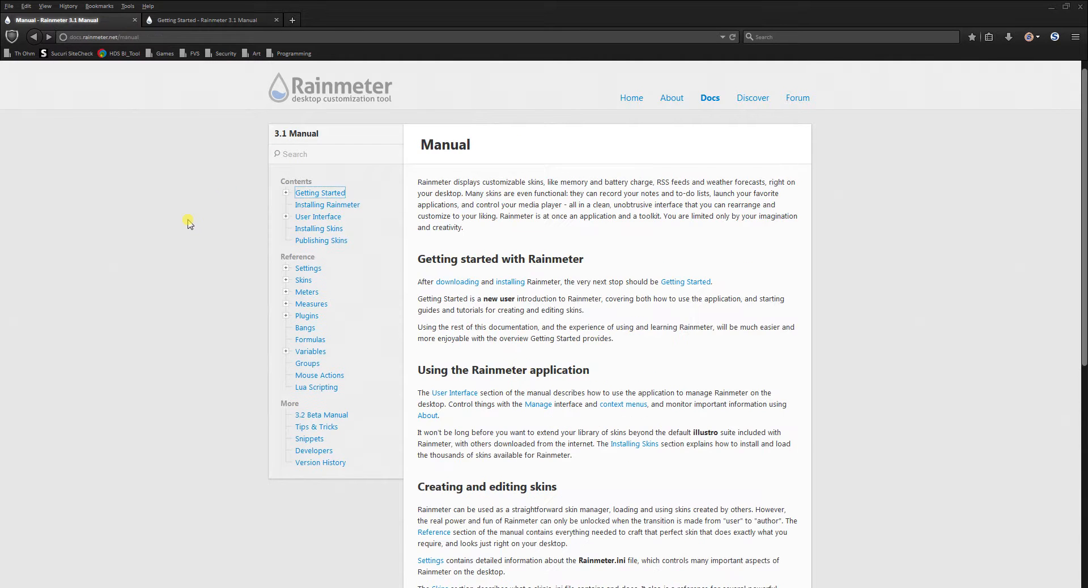
key("alt+Left")
key("alt+Left")
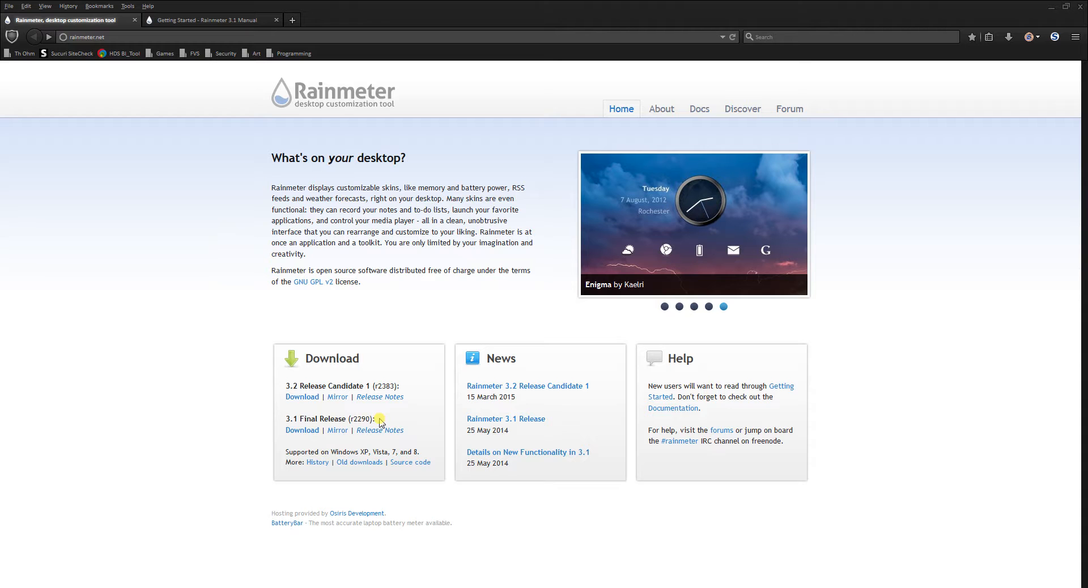
Request the download of the Rainmeter 3.1 Final Release and cancel the save prompt
left_click(307, 432)
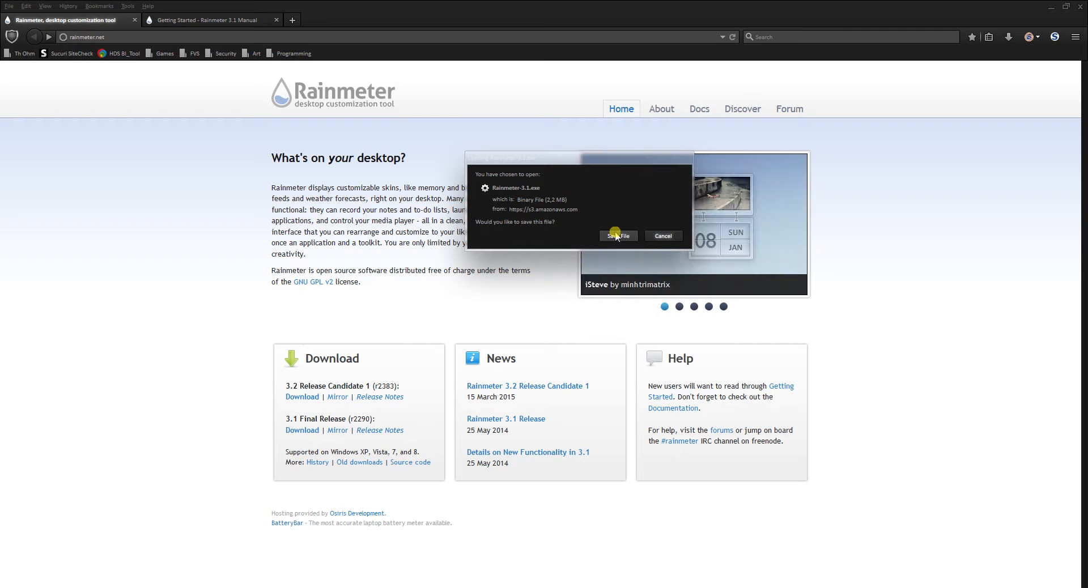
left_click(658, 237)
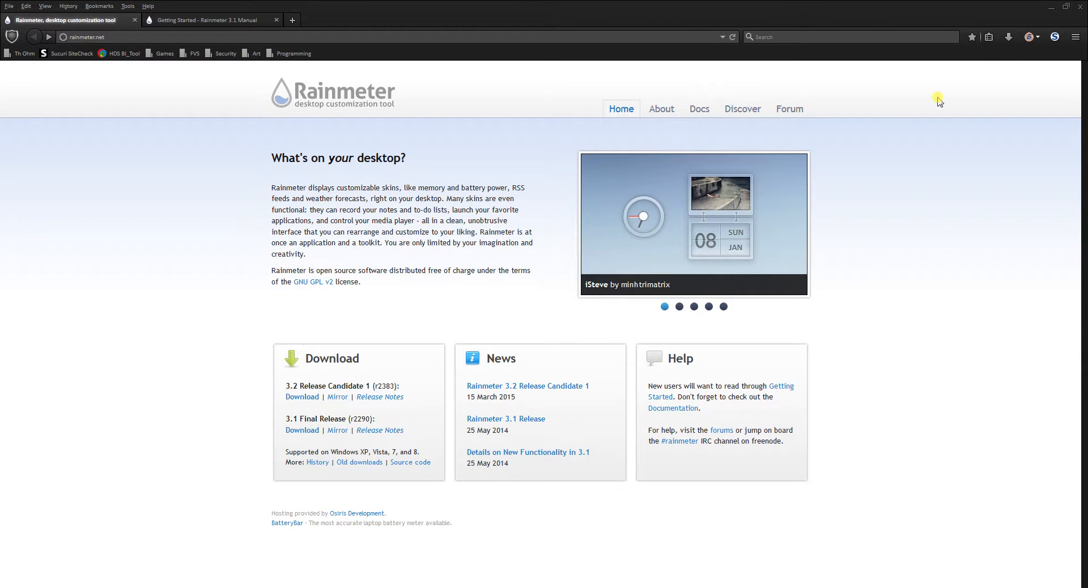
Run the previously downloaded Rainmeter-3.1.exe as a standard installation up to the install options, cancel it, and minimize the folder window
left_click(1008, 37)
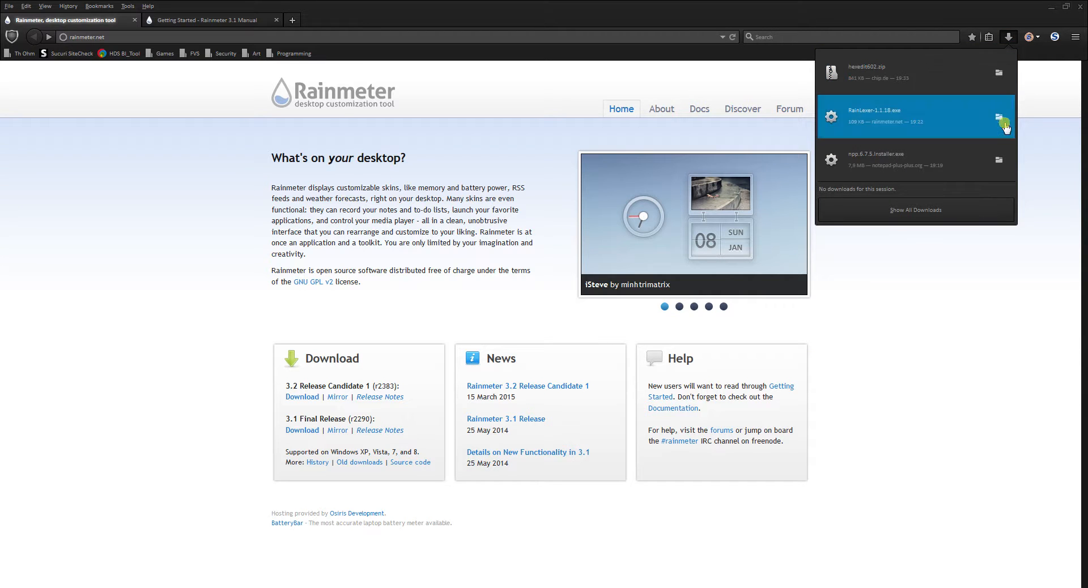
left_click(999, 161)
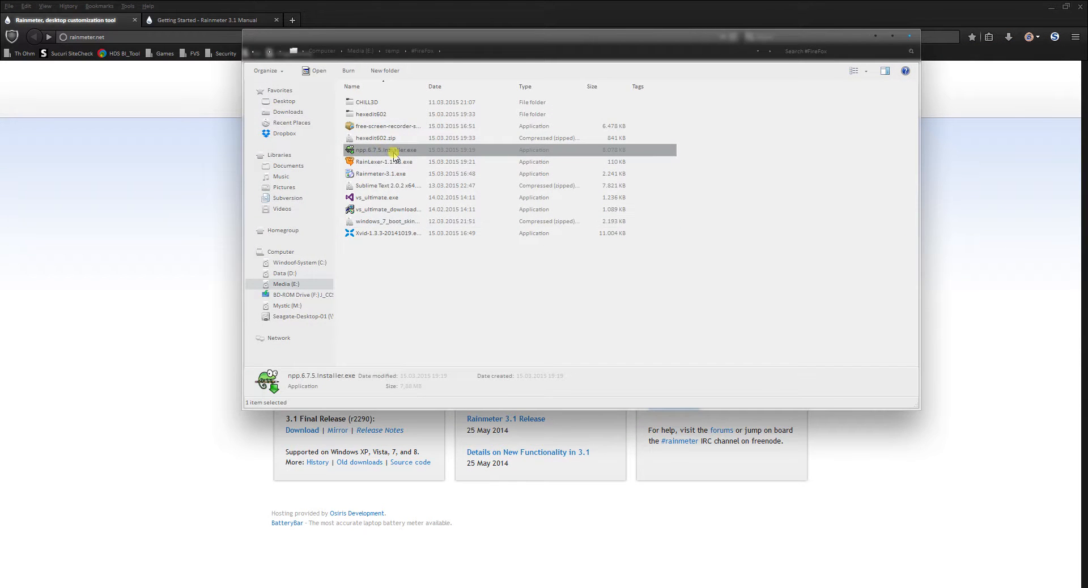
left_click(397, 174)
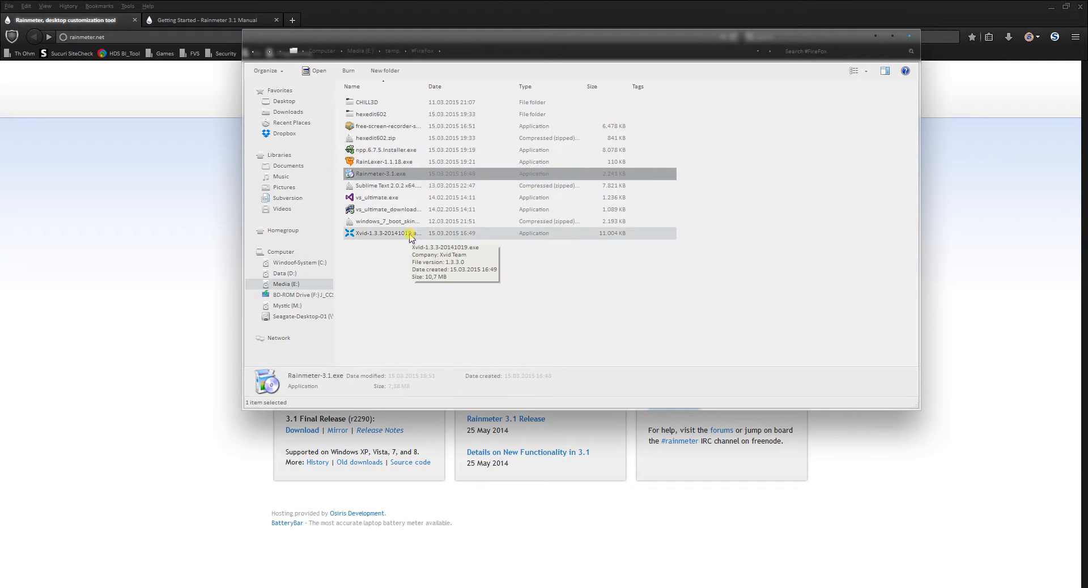
double_click(399, 174)
left_click(576, 309)
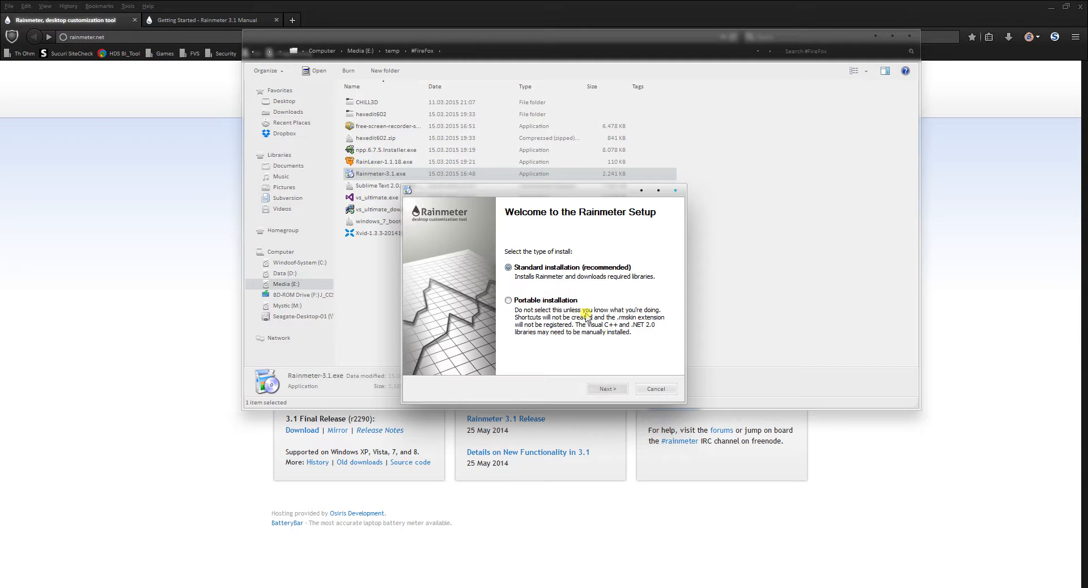
left_click(606, 390)
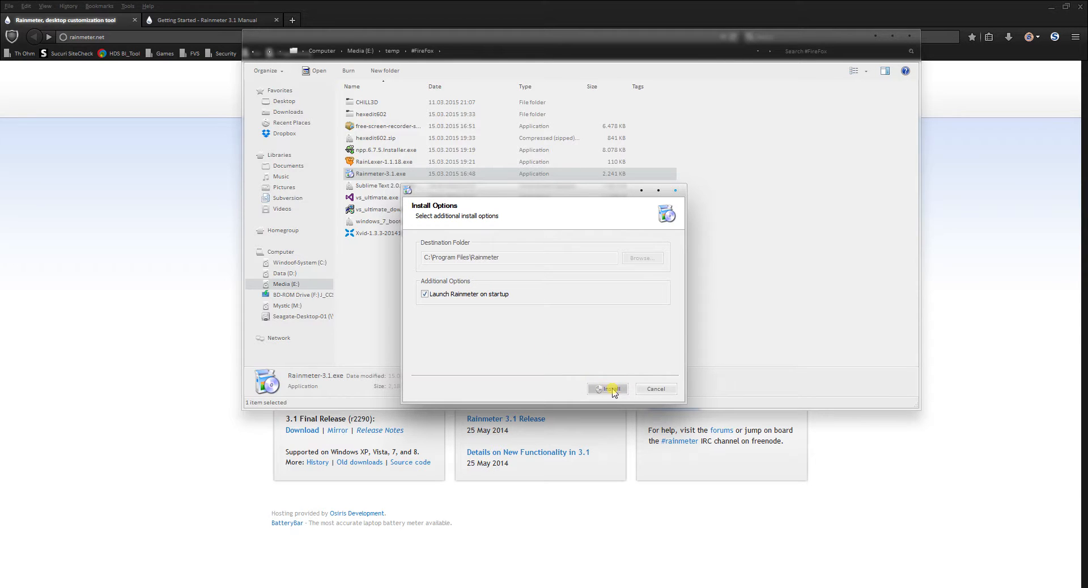
left_click(653, 390)
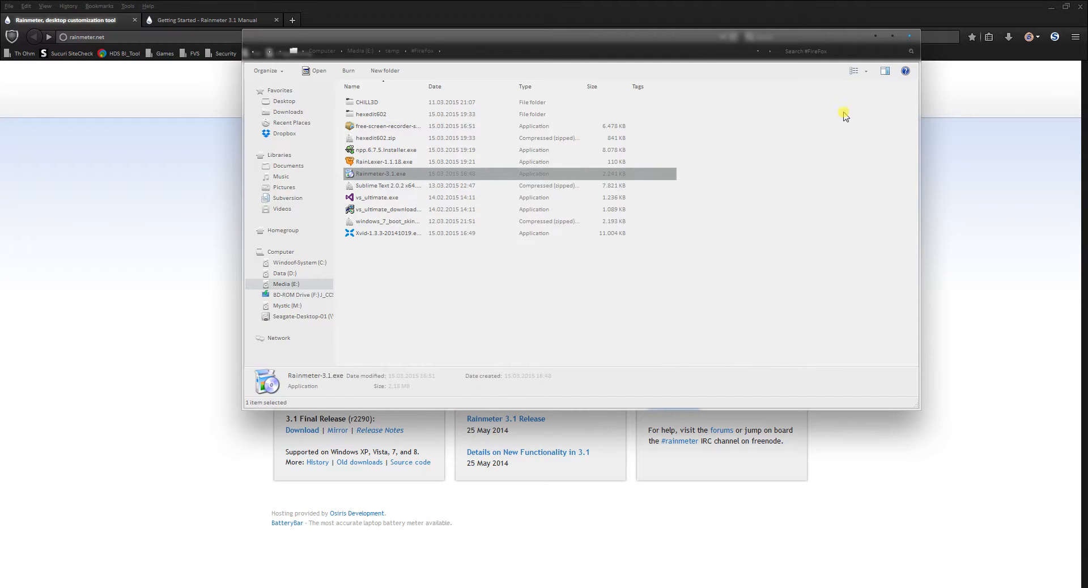
left_click(875, 36)
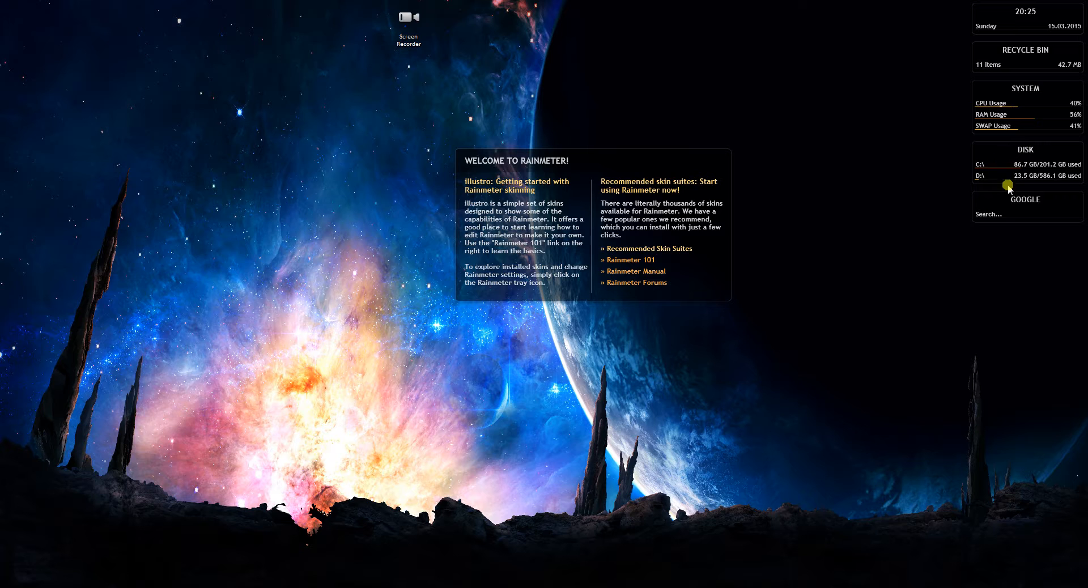
Activate the search field of the Google skin on the desktop and leave it empty
left_click(994, 216)
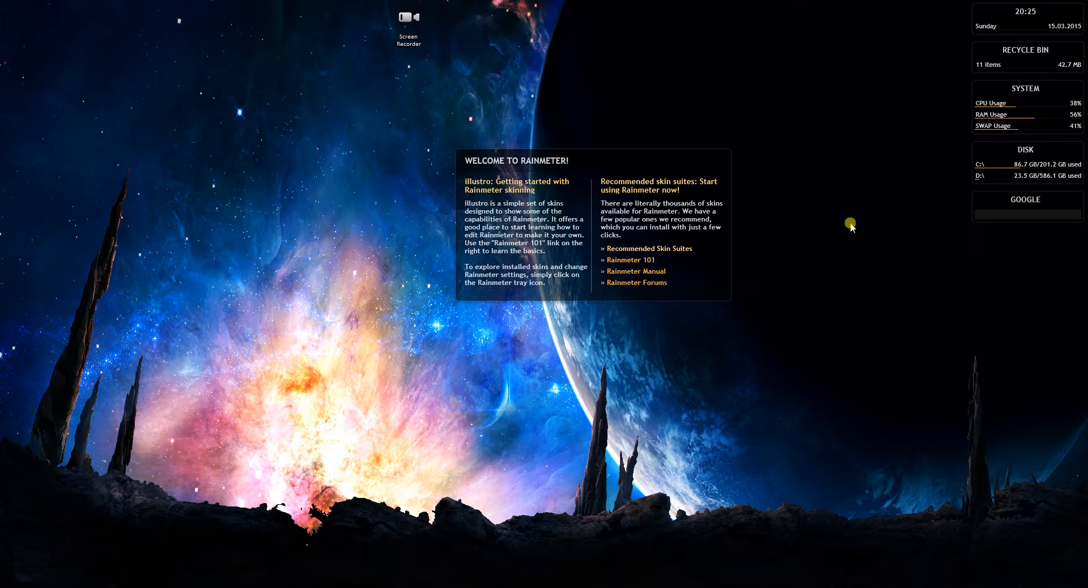
left_click(845, 174)
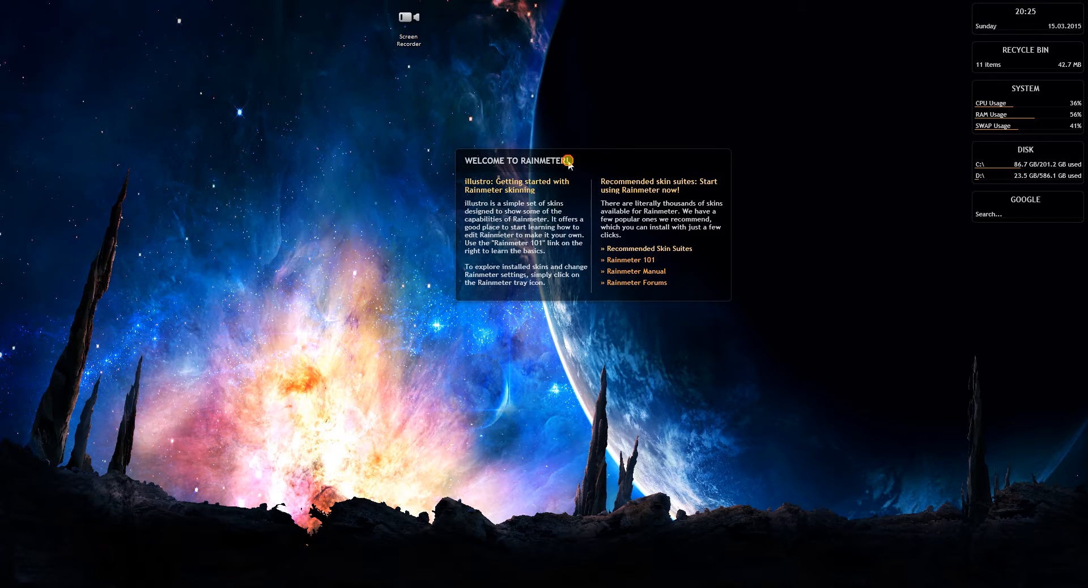
Reposition the Welcome to Rainmeter skin on the desktop and unload it
left_click_drag(569, 165, 505, 176)
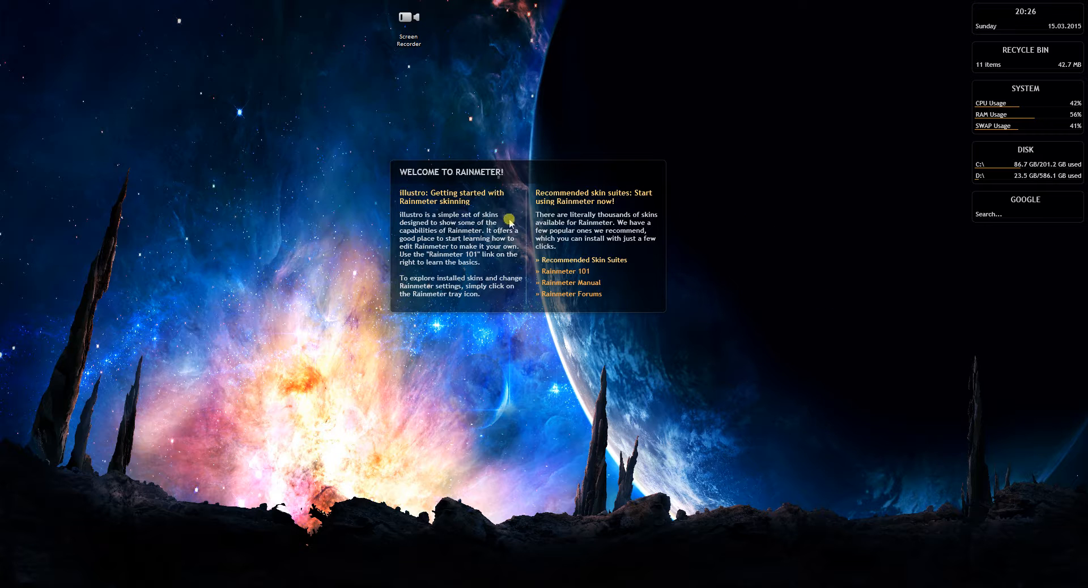
right_click(470, 231)
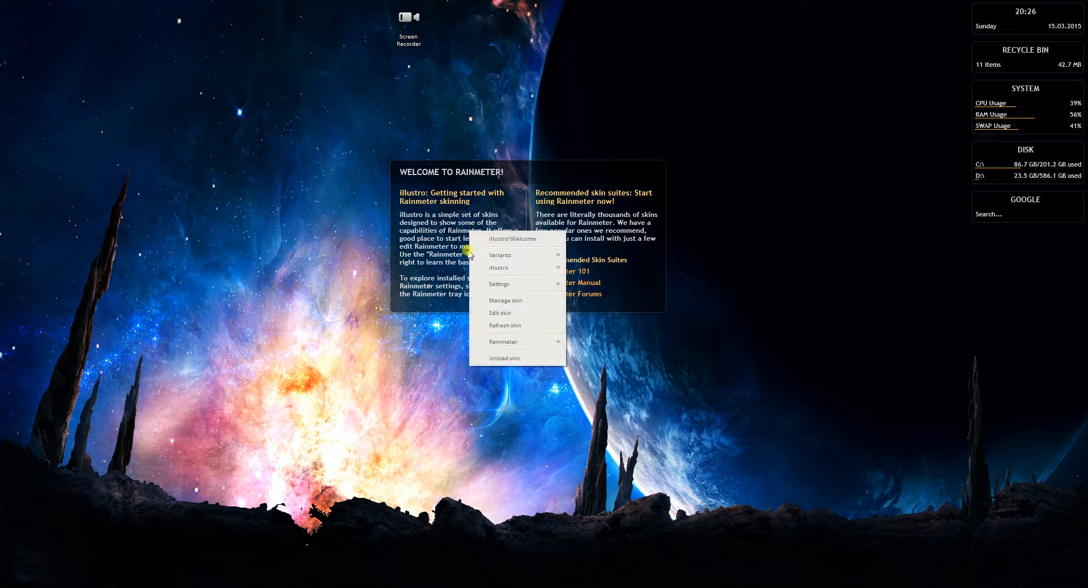
left_click(500, 360)
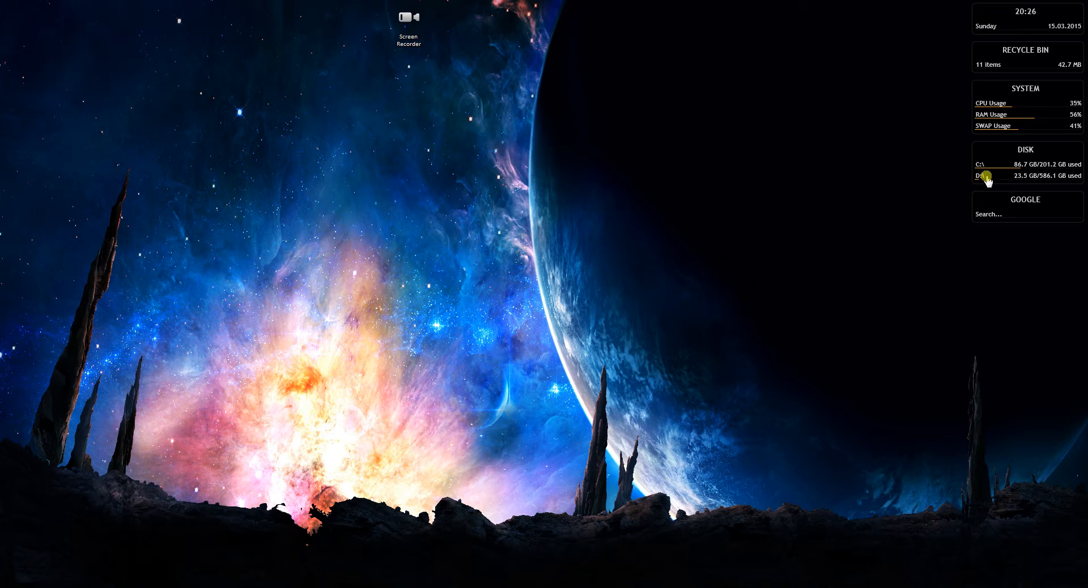
Open the skin manager for the System skin, reposition its window, and look through the illustro skin folders
right_click(989, 101)
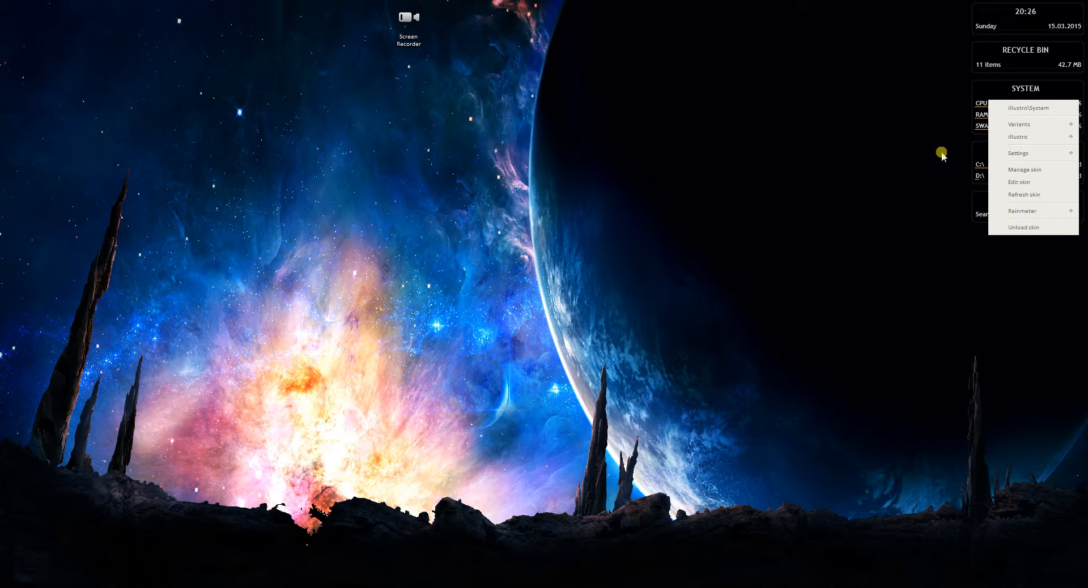
left_click(1010, 170)
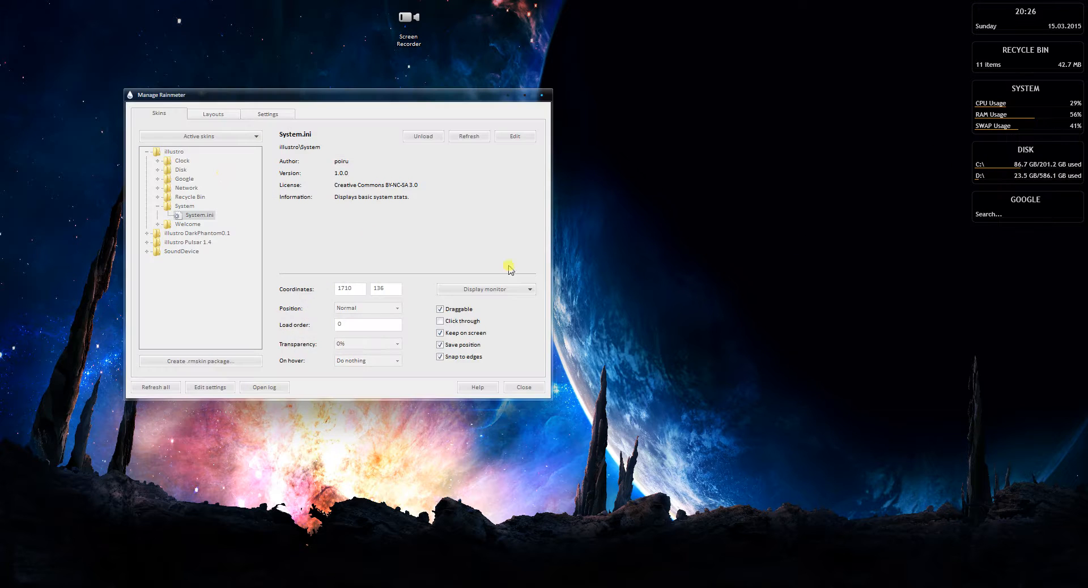
left_click_drag(315, 93, 322, 57)
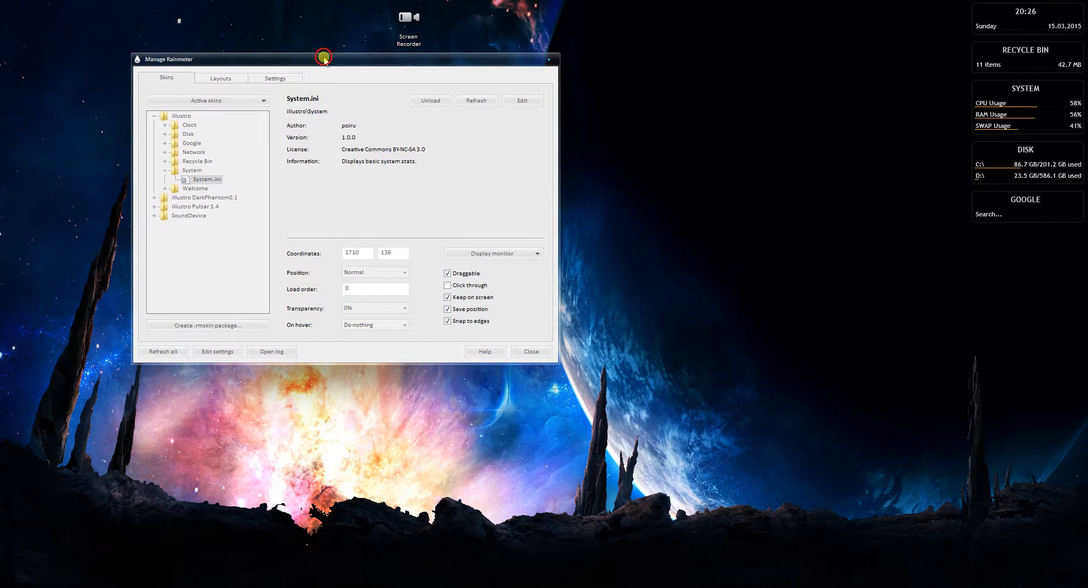
left_click(165, 171)
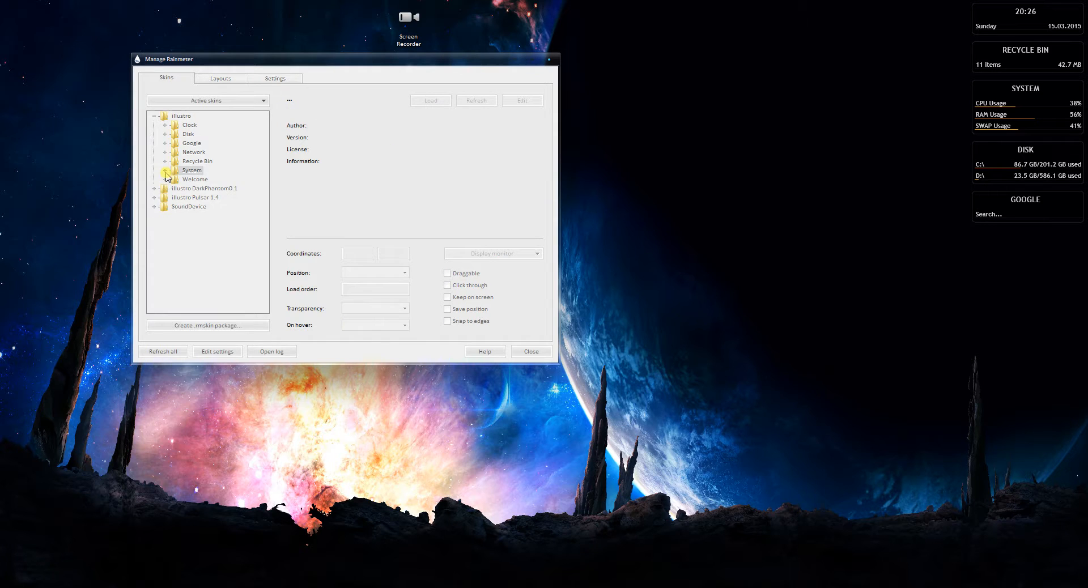
left_click(154, 116)
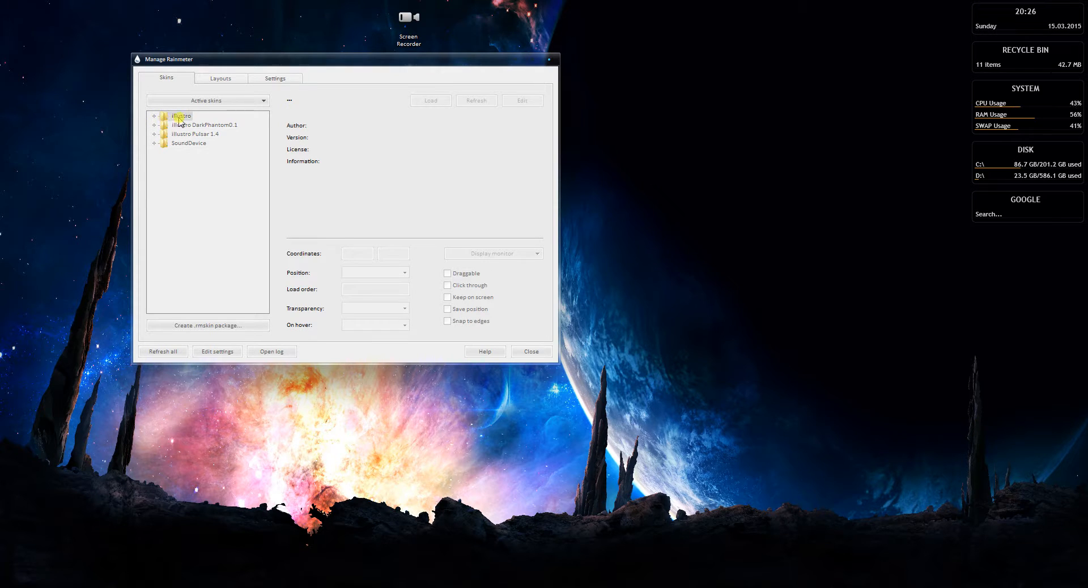
left_click(154, 116)
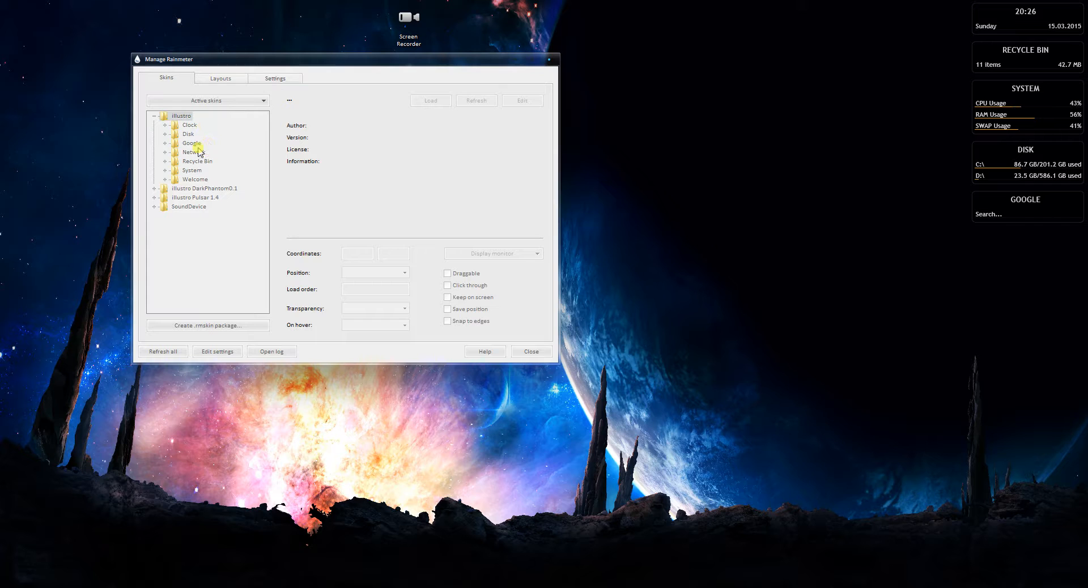
left_click(188, 125)
Examine which illustro skins and Clock variants can be reached directly from the System skin on the desktop
right_click(1012, 113)
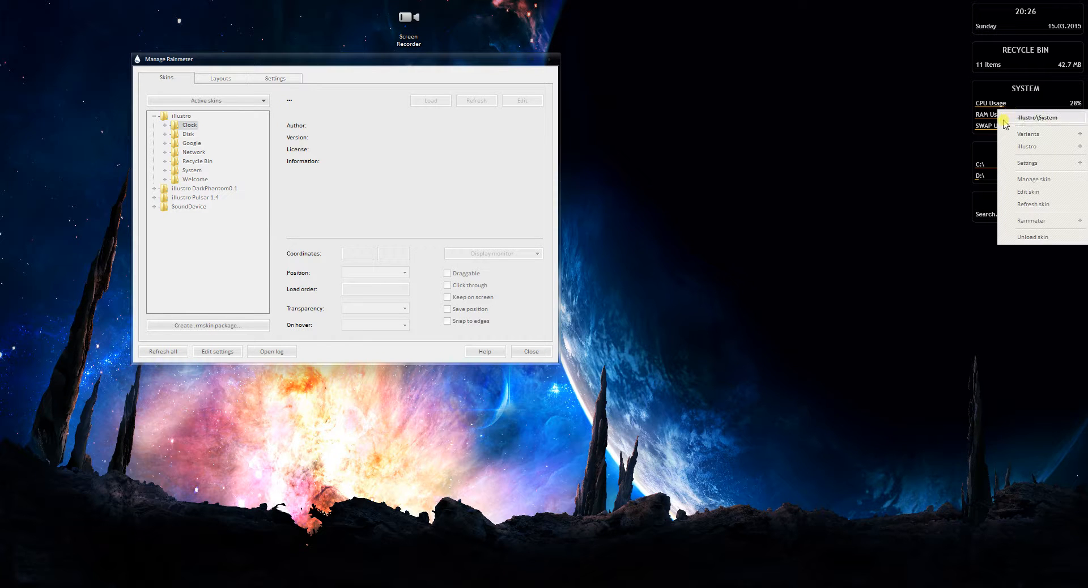
mouse_move(1034, 150)
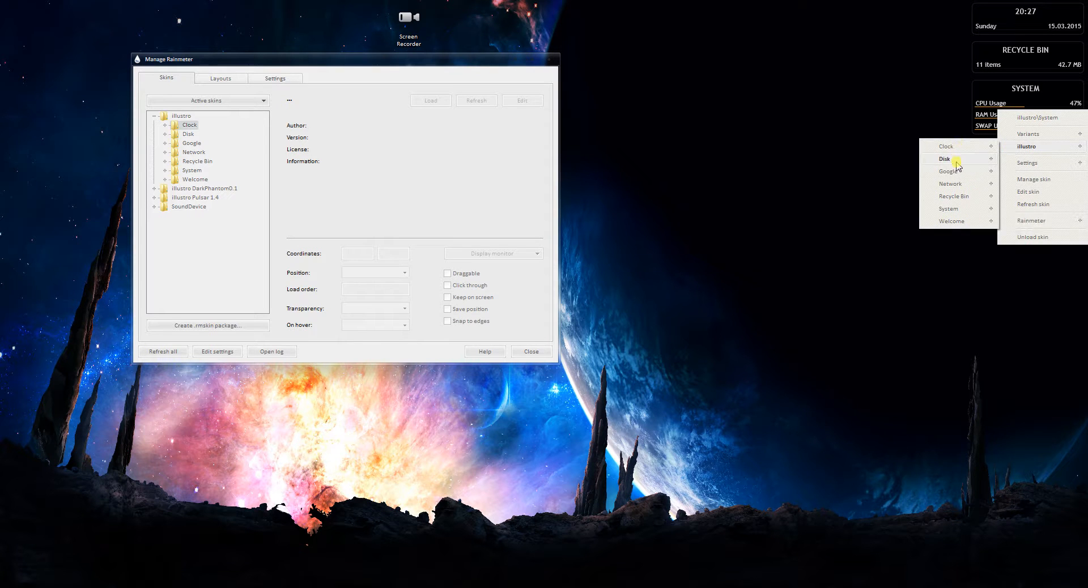
mouse_move(953, 149)
left_click(398, 182)
Select Clock.ini in illustro's Clock folder, unload the skin and load it again
left_click(165, 125)
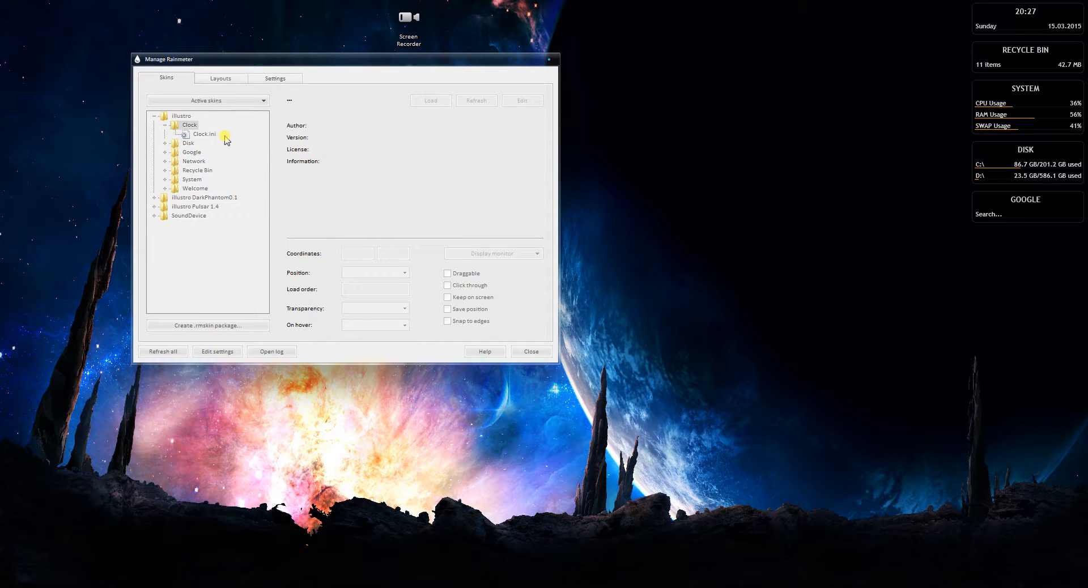
left_click(216, 138)
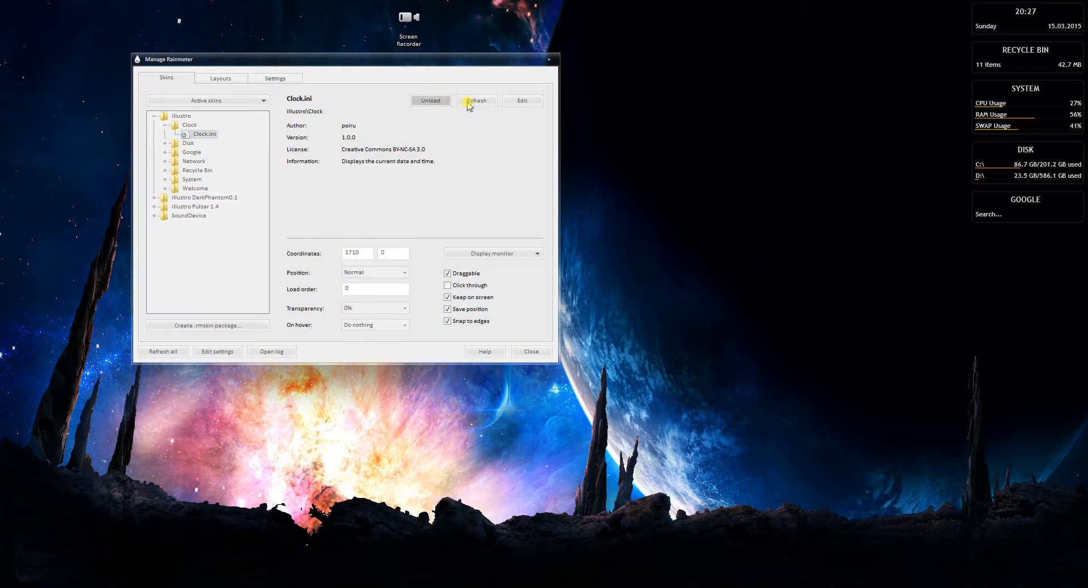
left_click(430, 103)
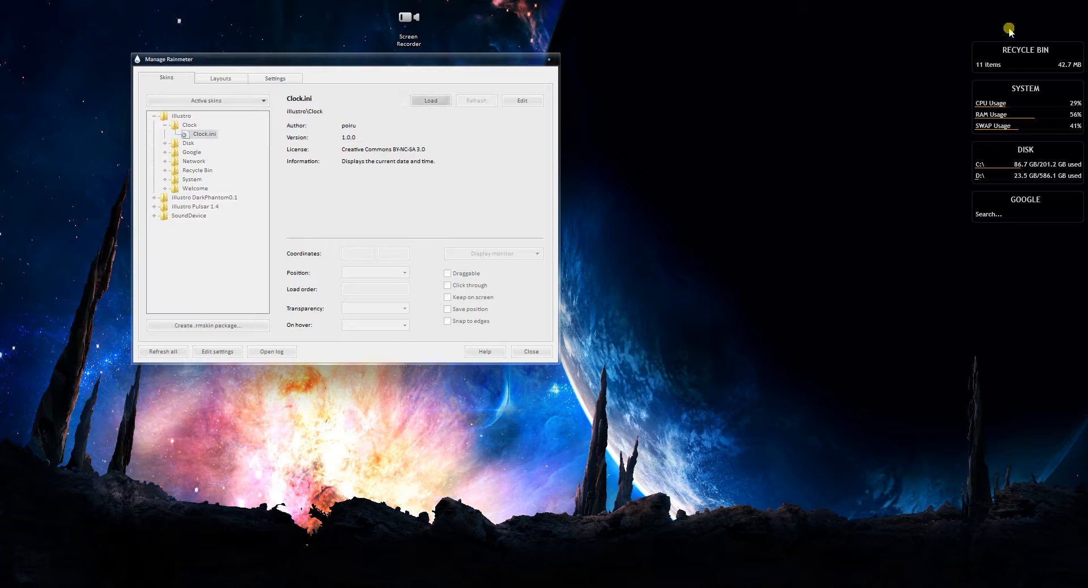
left_click(442, 100)
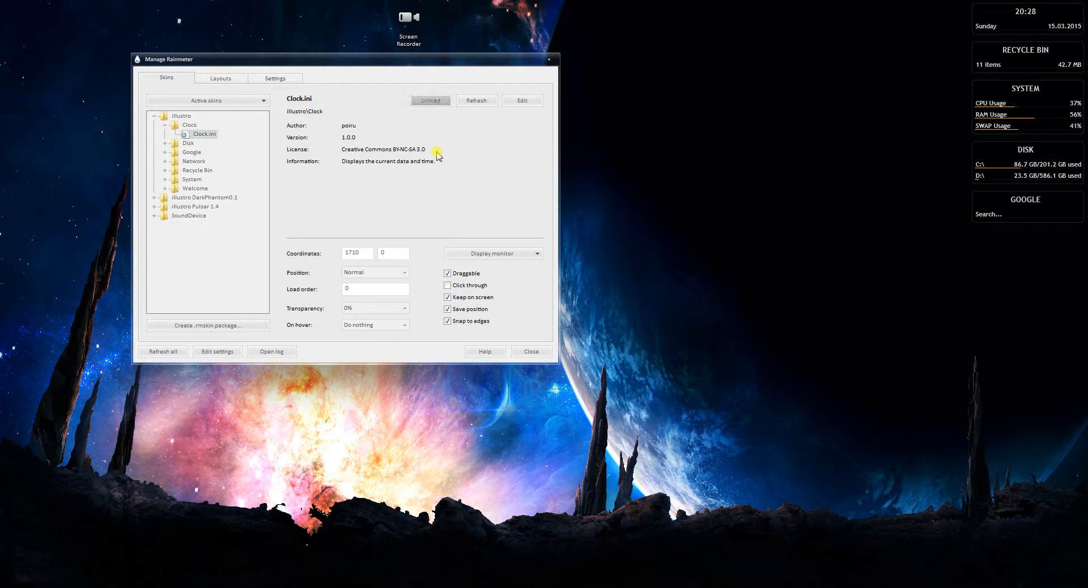
Expand illustro's Disk folder and view the details of 1 Disk.ini and 2 Disks.ini
left_click(165, 144)
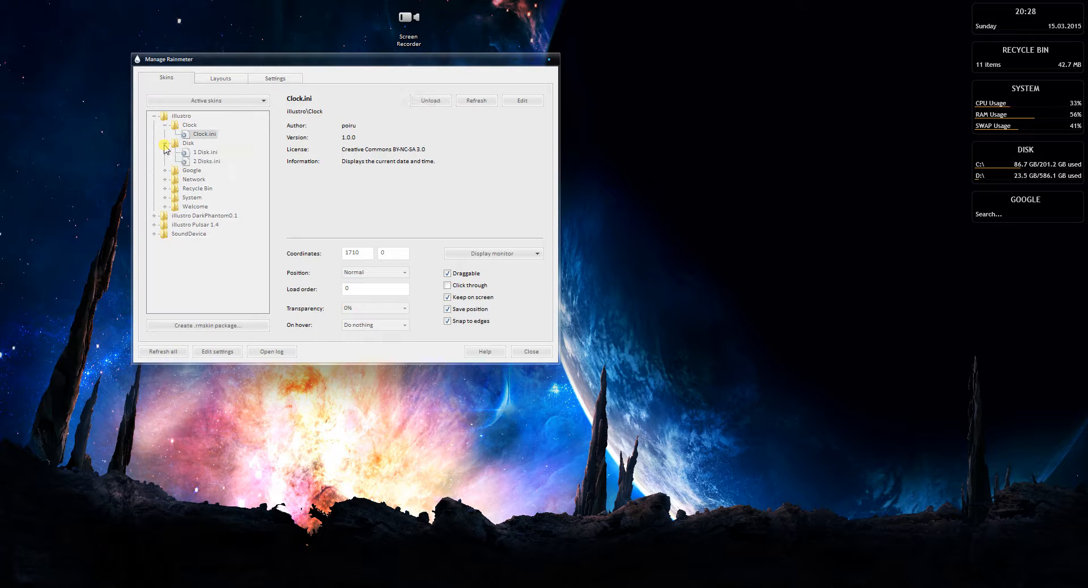
left_click(196, 142)
left_click(206, 153)
left_click(209, 163)
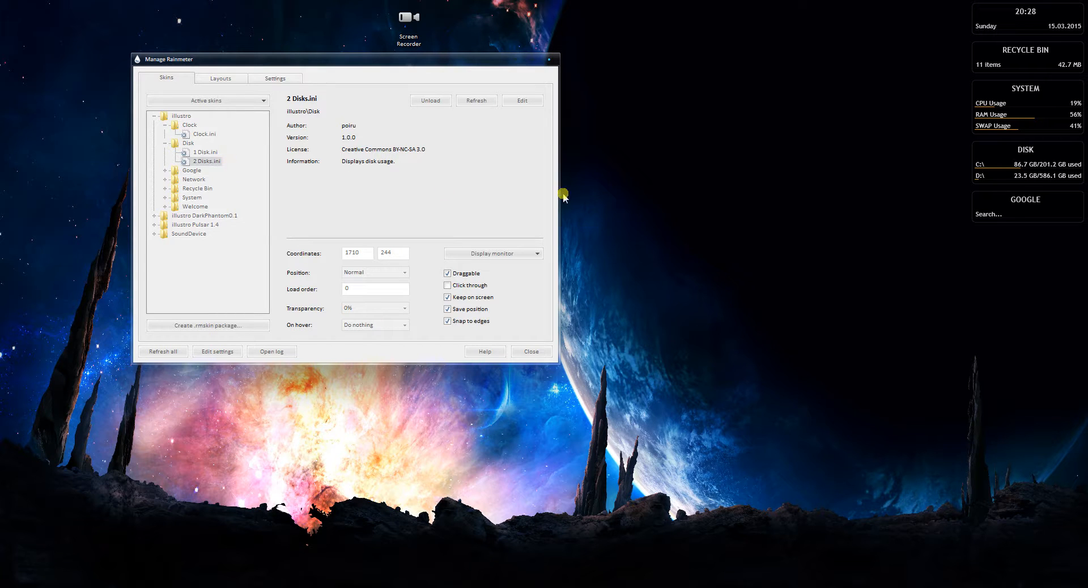
Switch the desktop Disk skin to its 1 Disk.ini variant and back to 2 Disks.ini
right_click(993, 157)
mouse_move(1008, 180)
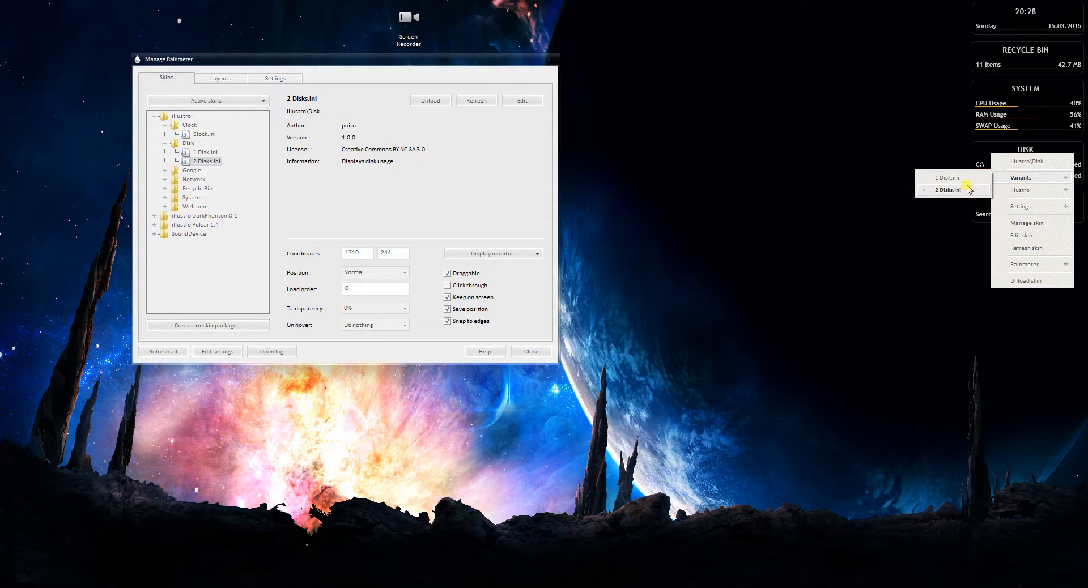
left_click(968, 189)
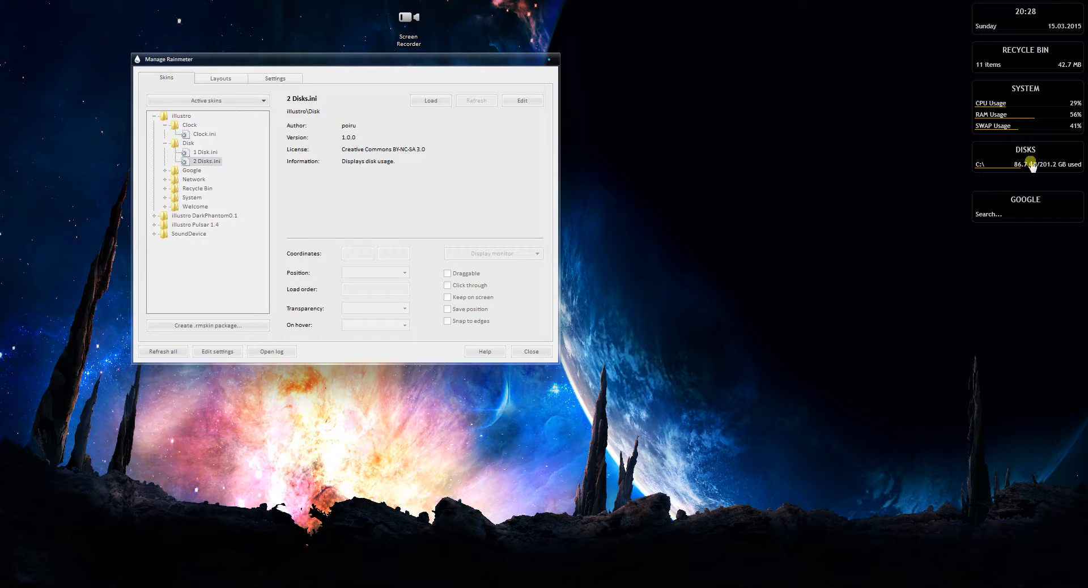
right_click(989, 162)
mouse_move(1030, 199)
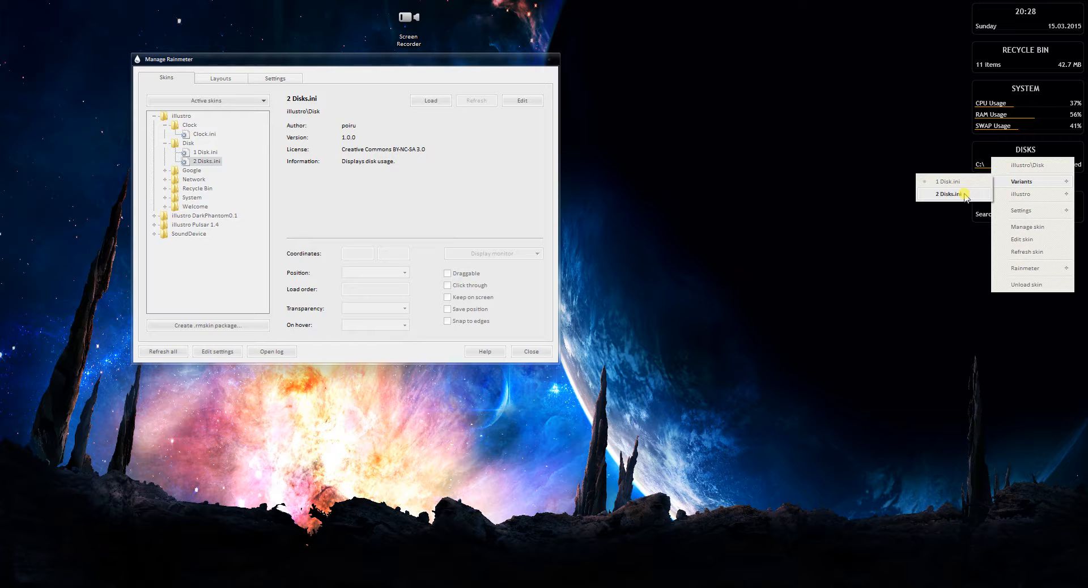
left_click(958, 193)
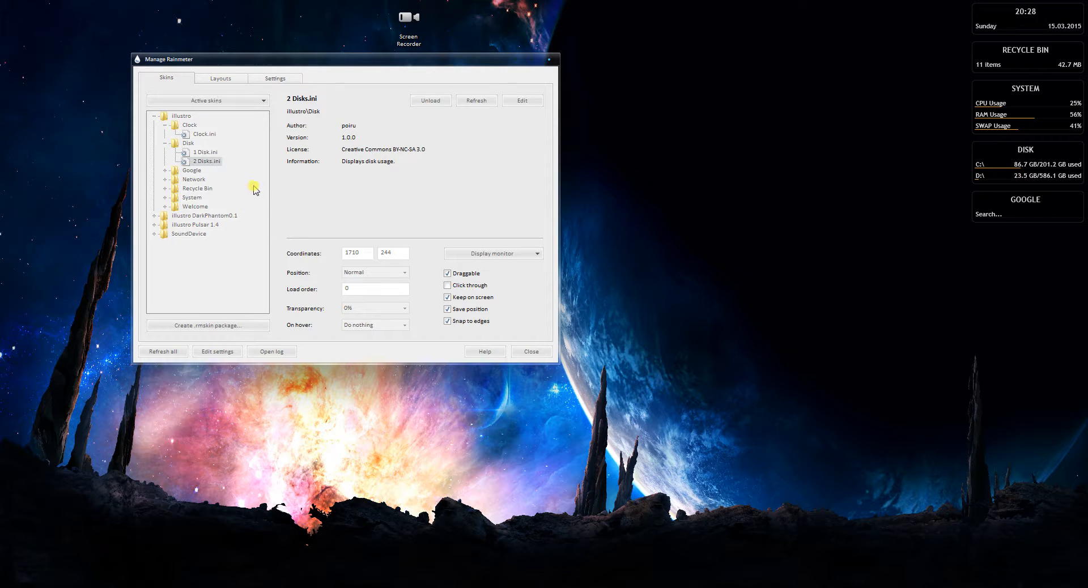
Look through the illustro folder's entries Clock.ini, 1 Disk.ini and 2 Disks.ini in the skin list
left_click(177, 117)
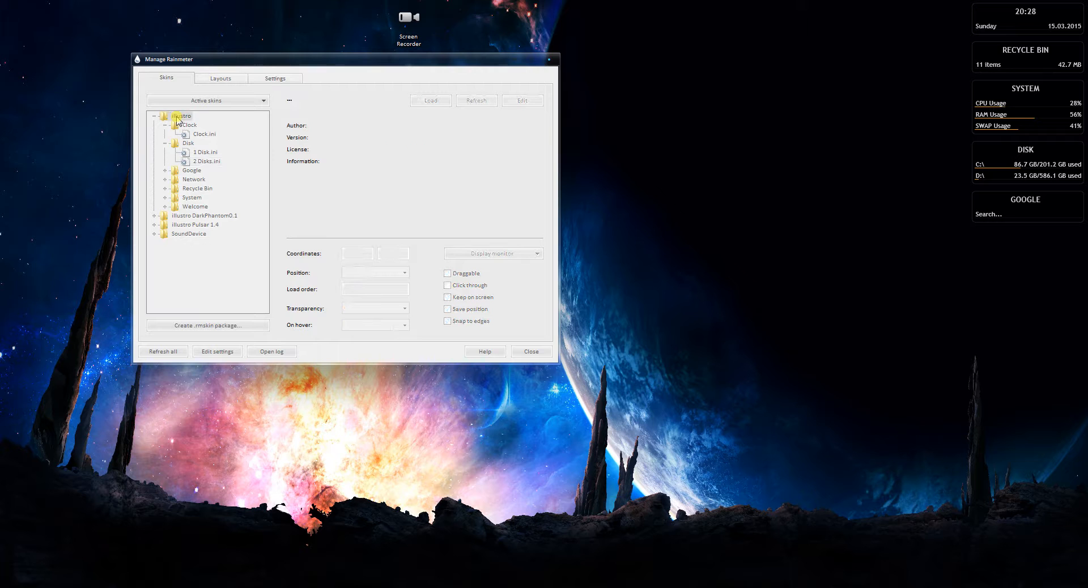
left_click(195, 126)
left_click(204, 134)
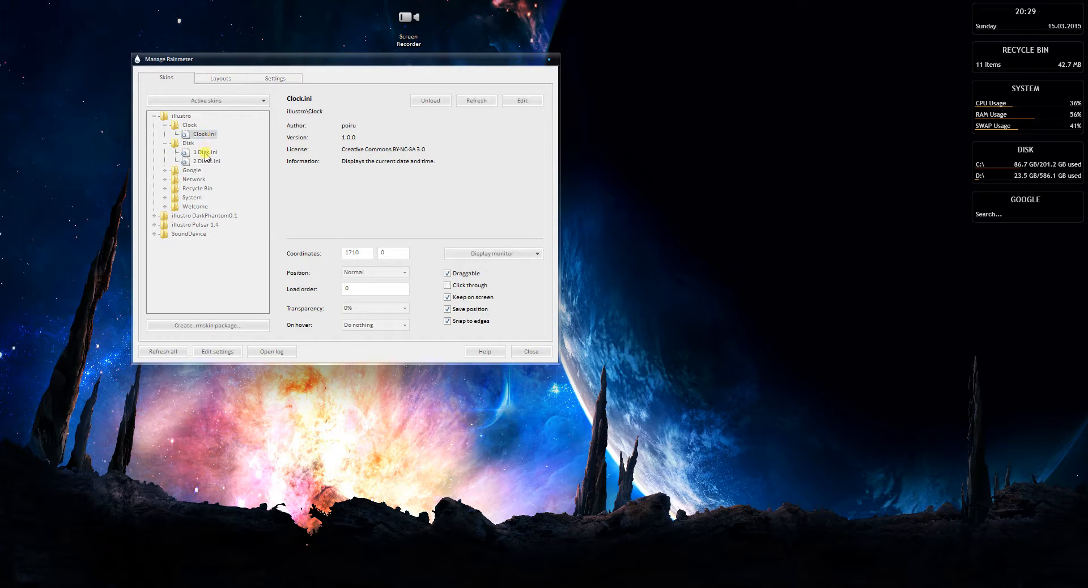
left_click(204, 152)
left_click(203, 161)
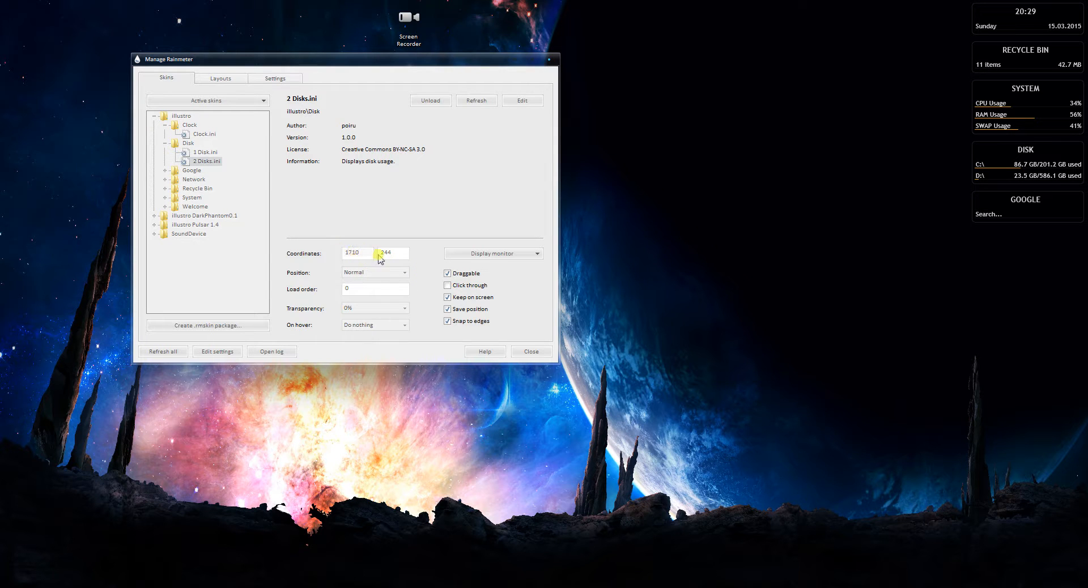
Move the Disk skin to about 1267, 157, on to the desktop corner at 0, 0, and back below the System skin at 1710, 244
left_click_drag(1020, 167, 767, 128)
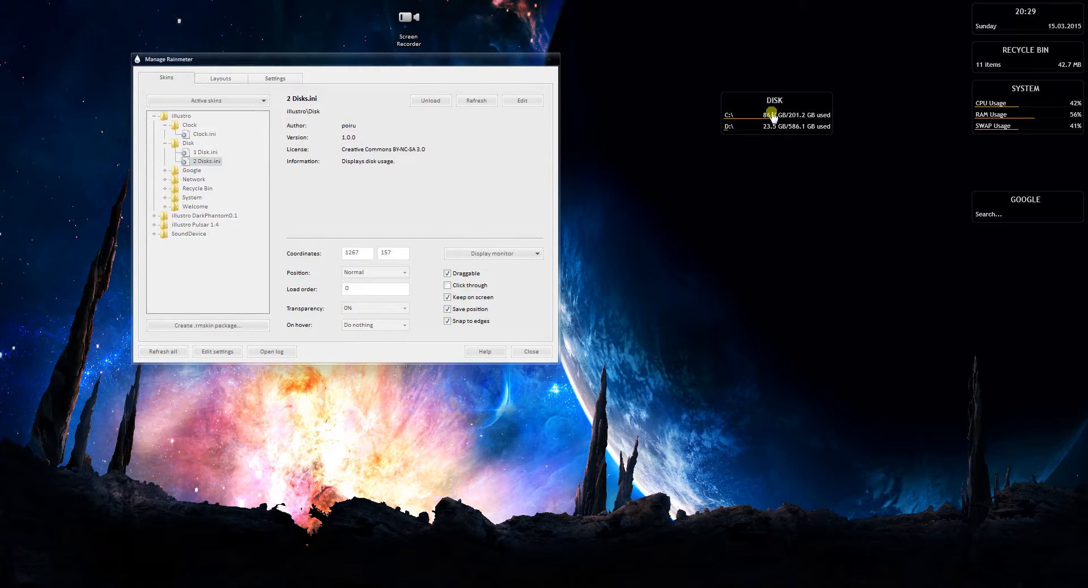
left_click_drag(767, 108, 72, 37)
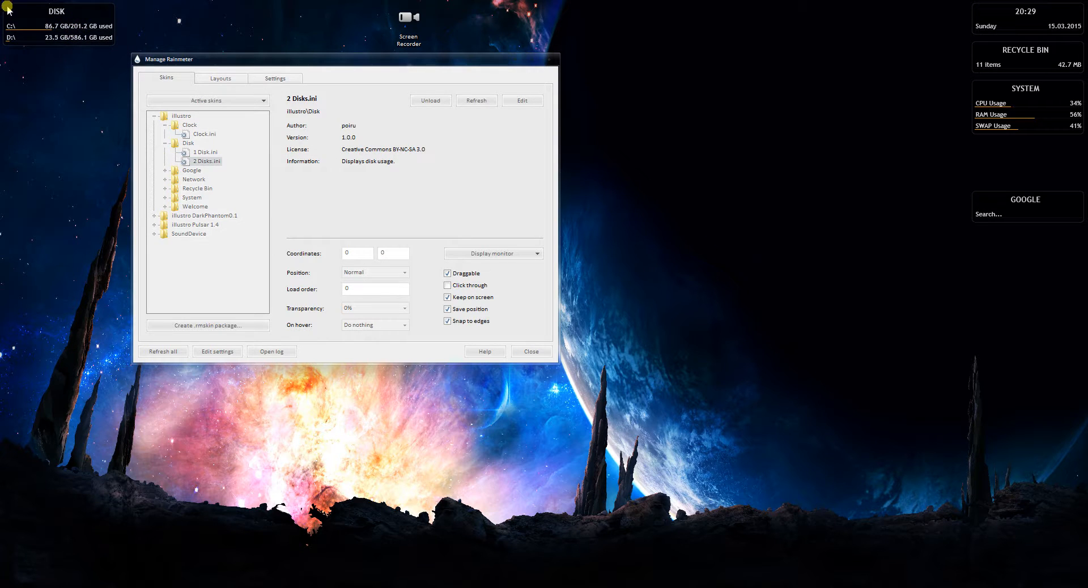
left_click_drag(8, 9, 990, 160)
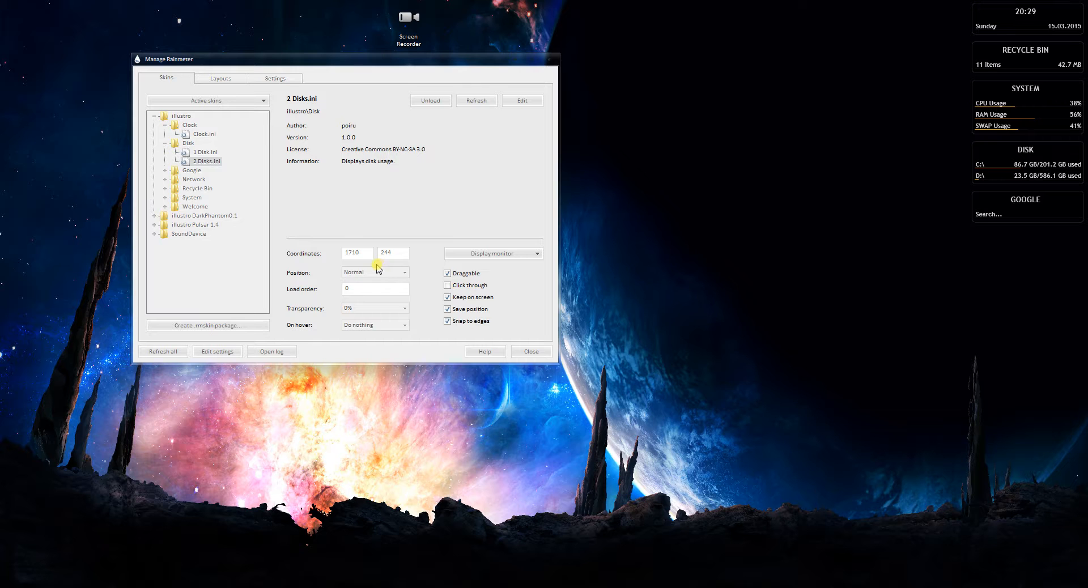
Set the position of 2 Disks.ini to On desktop and back to Normal, trying to move the Disk skin after each change
left_click(394, 274)
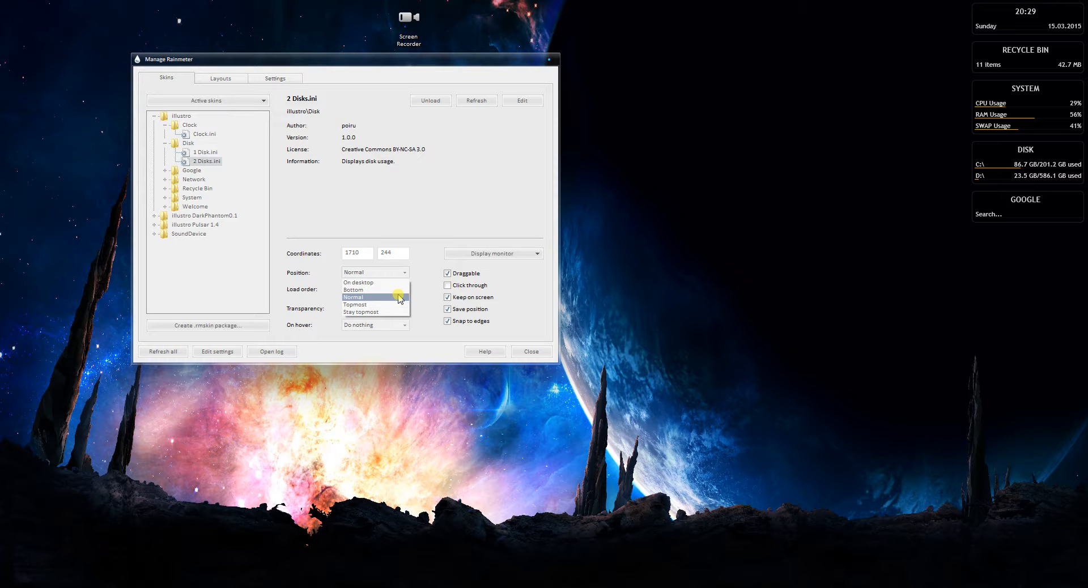
left_click(398, 283)
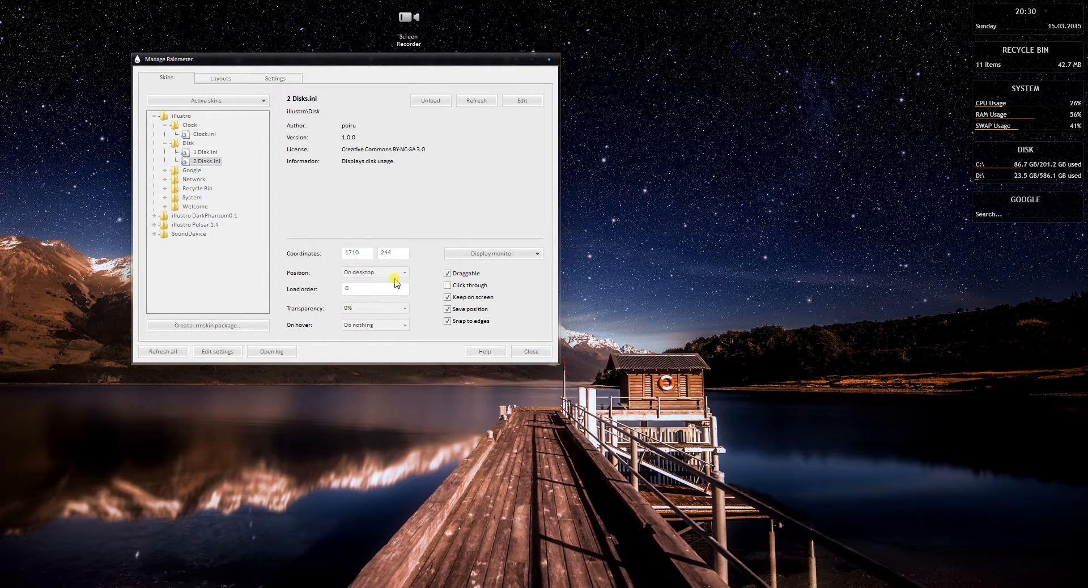
mouse_move(985, 164)
left_mouse_down()
mouse_move(525, 210)
mouse_move(644, 185)
mouse_move(986, 165)
left_mouse_up()
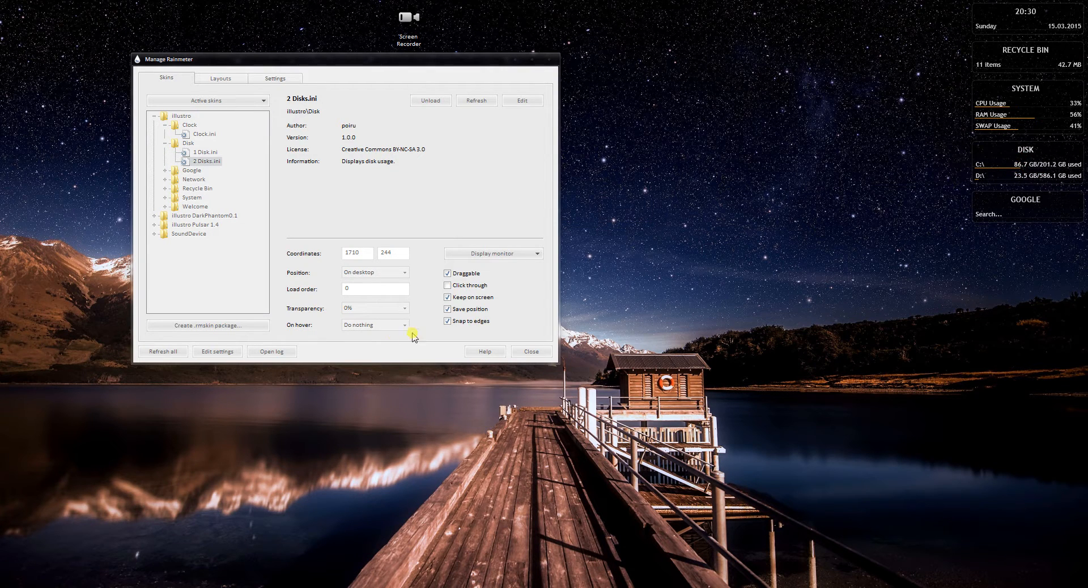
left_click(378, 280)
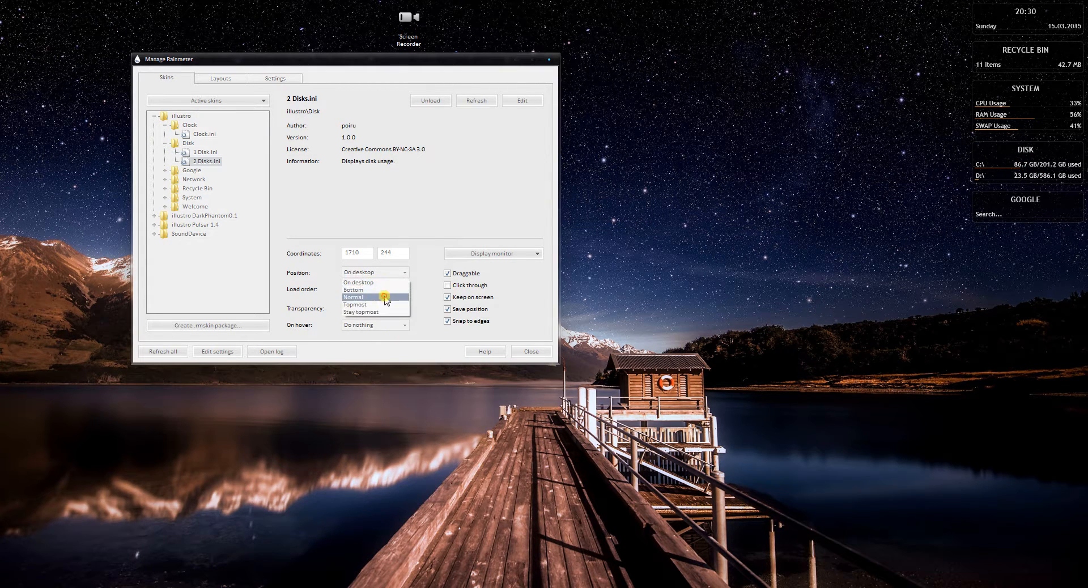
left_click(386, 297)
mouse_move(1008, 164)
left_mouse_down()
mouse_move(408, 205)
mouse_move(404, 171)
mouse_move(1011, 160)
left_mouse_up()
Set the position of 2 Disks.ini to Stay topmost, test it by overlapping the manager window, and return the skin to 1710, 244
left_click(404, 273)
left_click(372, 312)
left_click_drag(992, 171, 607, 158)
left_click(413, 59)
left_click_drag(413, 59, 455, 56)
left_click_drag(647, 156, 1031, 168)
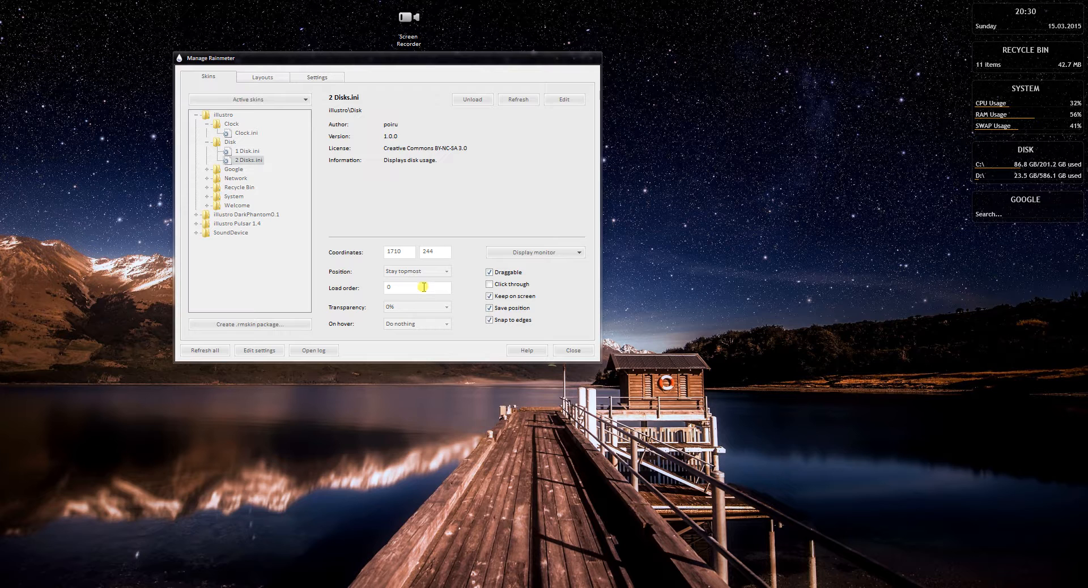
Set the transparency of 2 Disks.ini to 80% and restore it to 0%
left_click(441, 307)
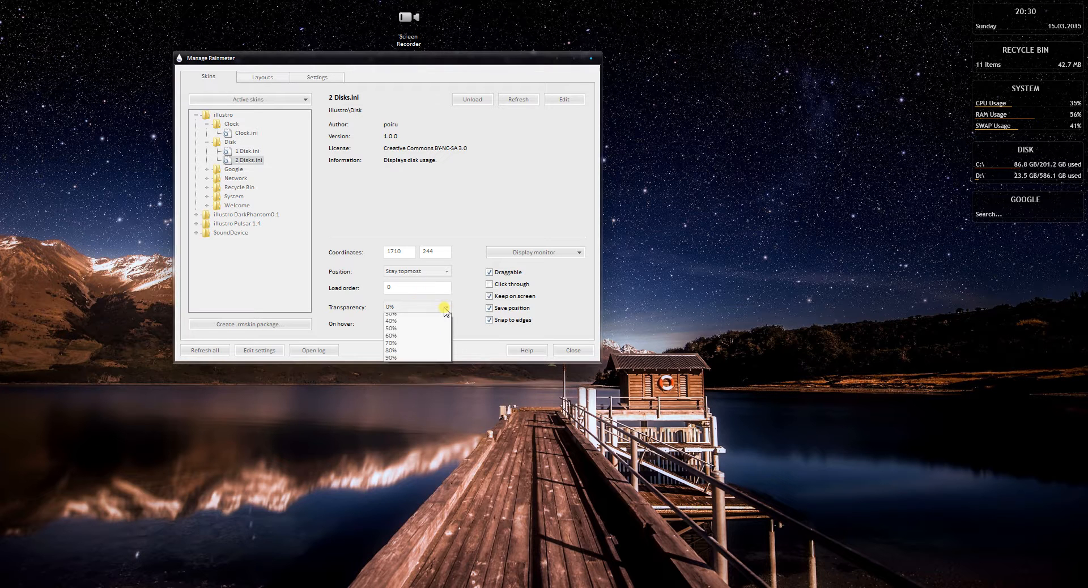
left_click(429, 376)
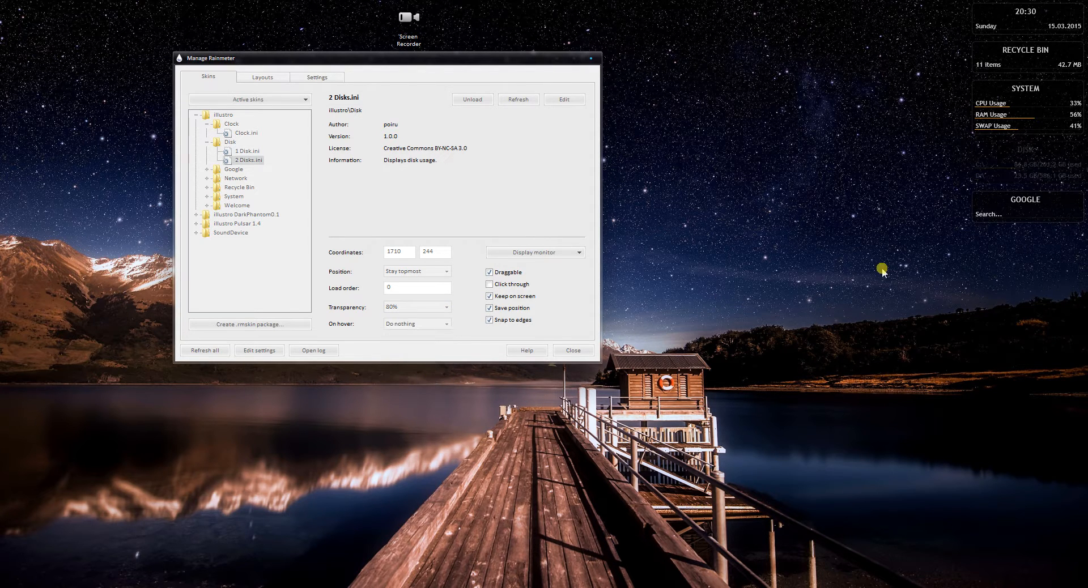
left_click(431, 309)
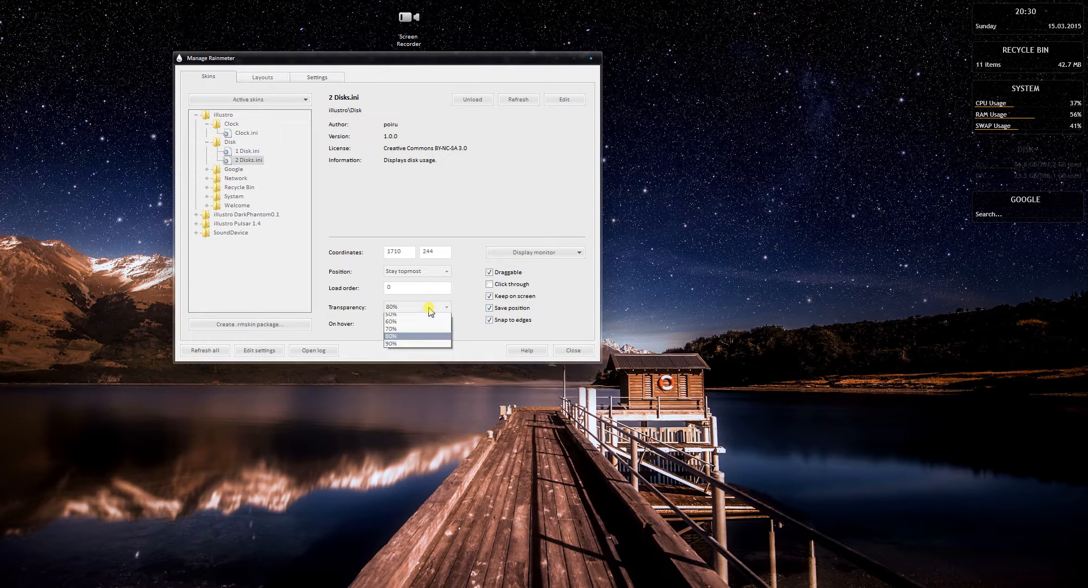
left_click(429, 317)
Set the on-hover behavior of 2 Disks.ini to Hide, restore Do nothing, and view the display monitor choices without changing them
left_click(435, 324)
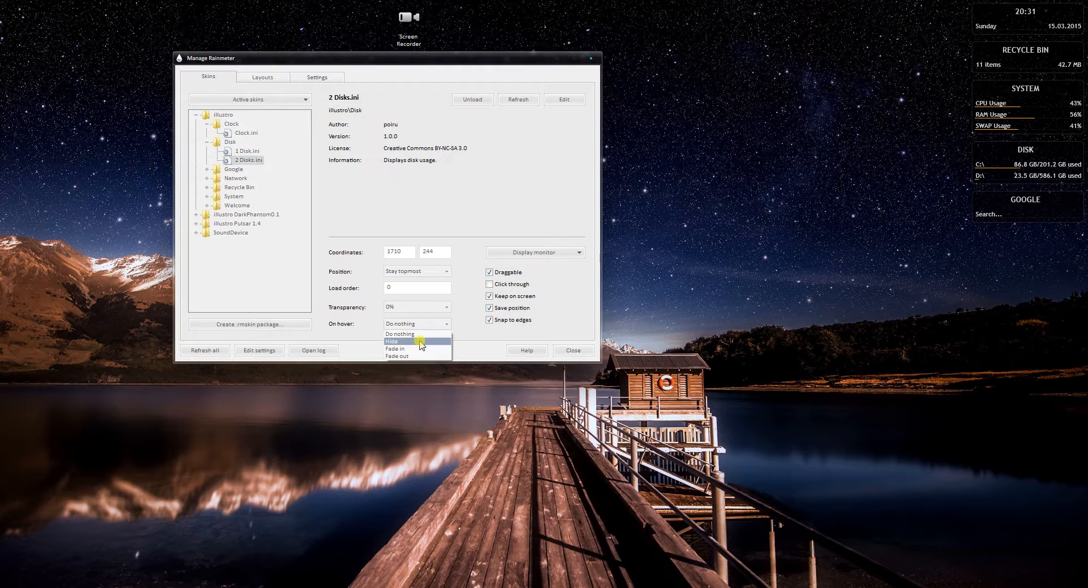
left_click(420, 342)
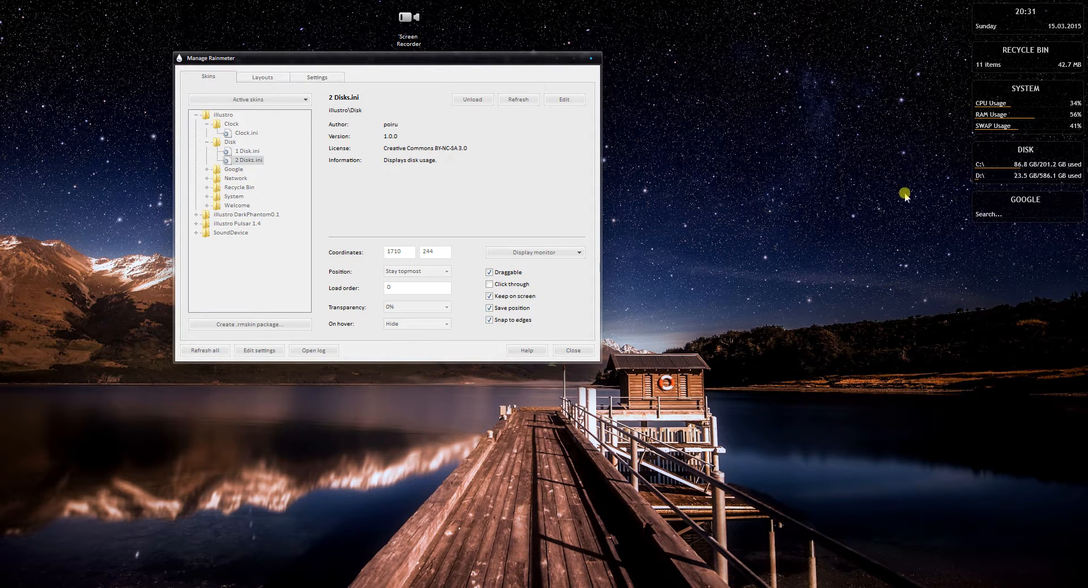
left_click(437, 324)
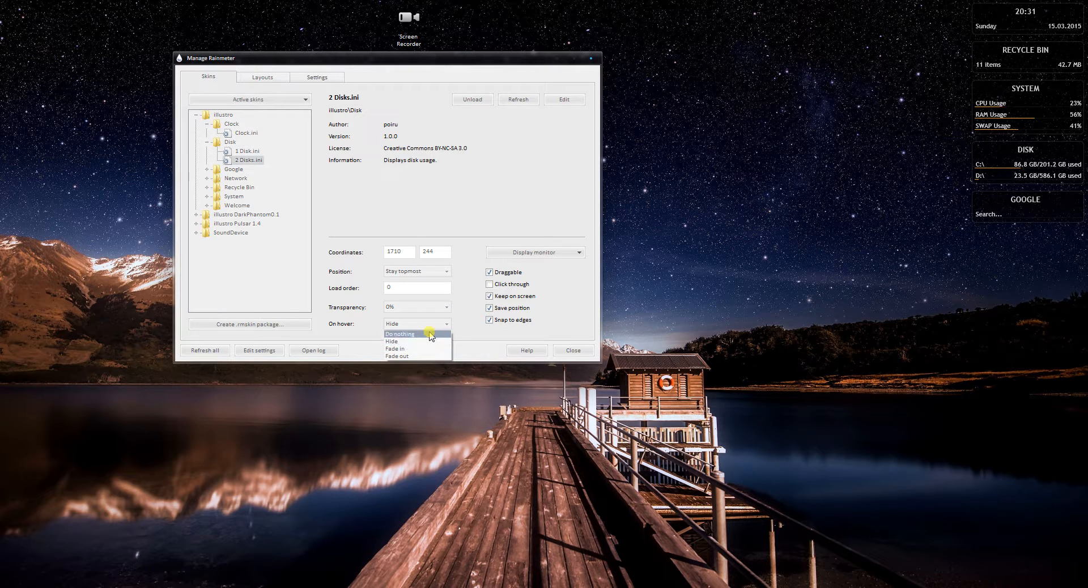
left_click(430, 334)
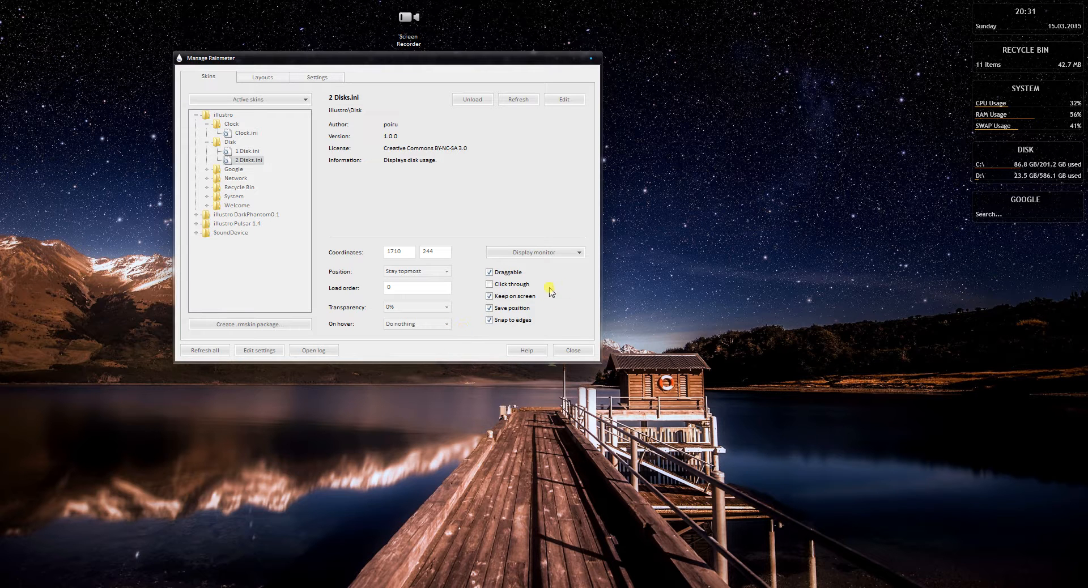
left_click(563, 254)
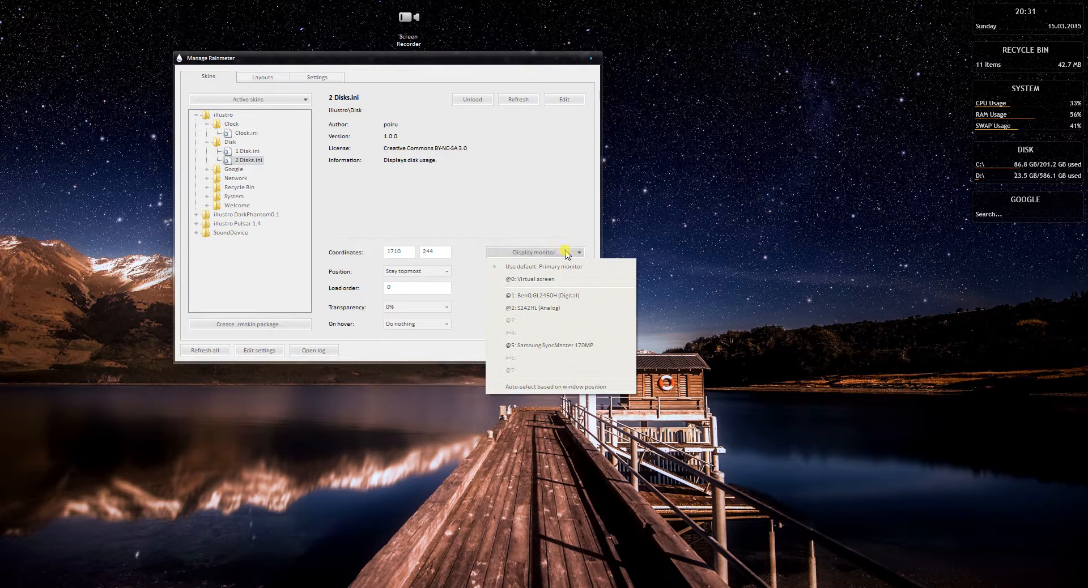
left_click(551, 224)
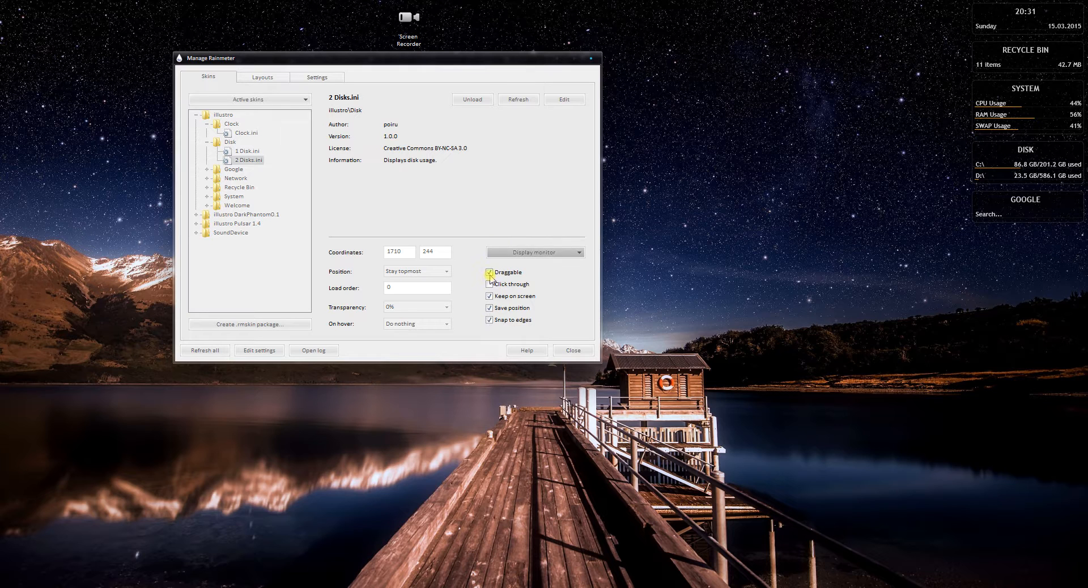
Turn off Draggable for 2 Disks.ini, test the desktop Disk skin, and close the drive D window opened from it
left_click(490, 272)
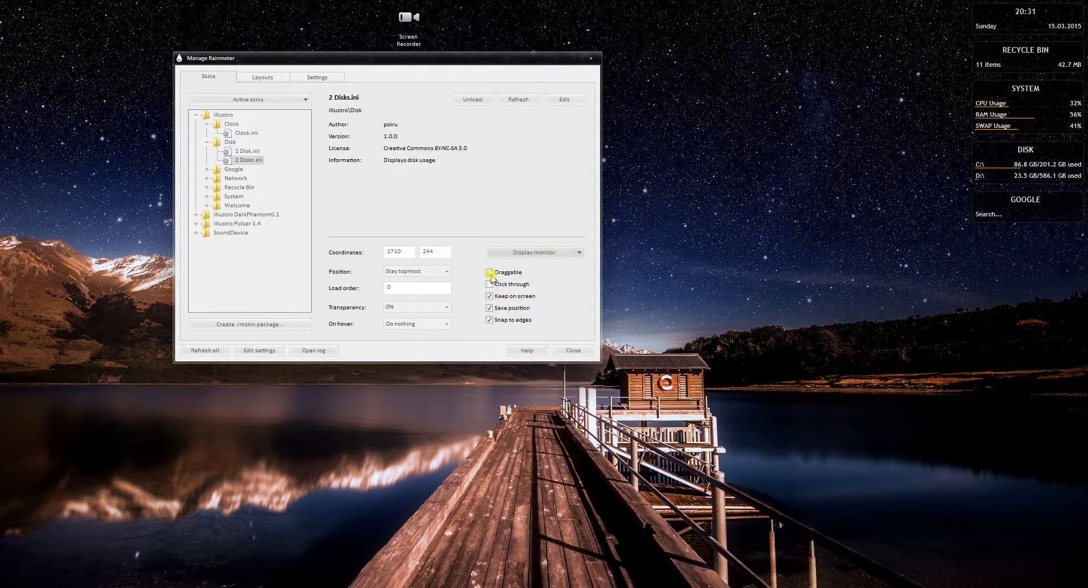
left_click(1002, 215)
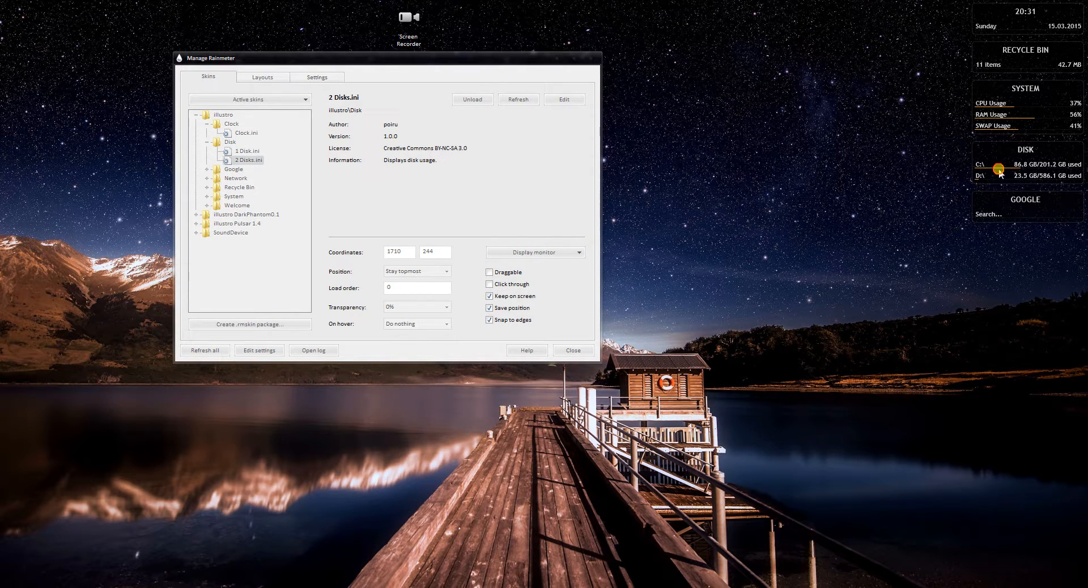
left_click(1030, 175)
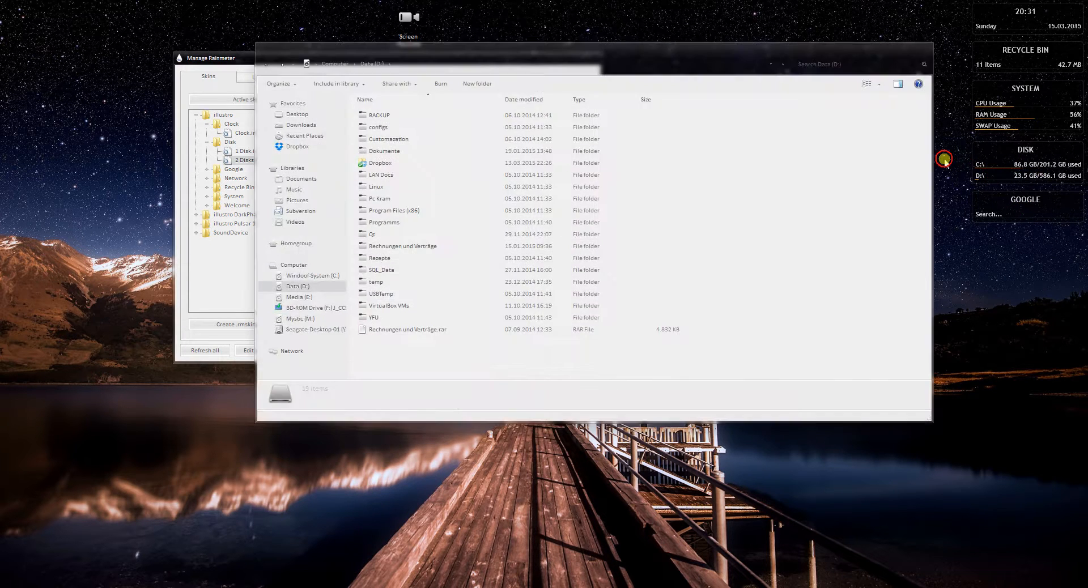
left_click(925, 56)
left_click(1006, 168)
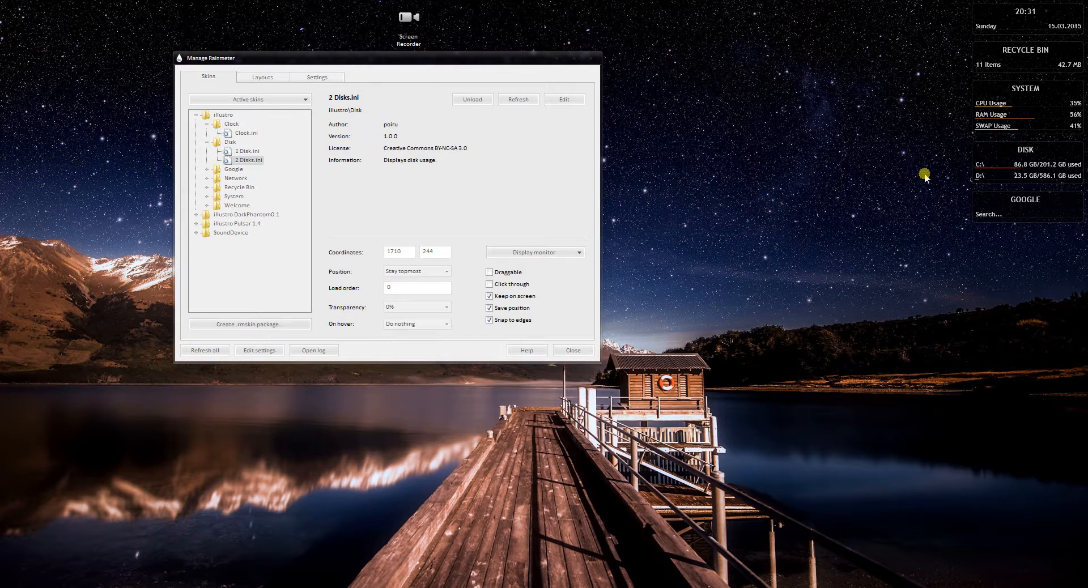
Turn Draggable back on, enable Click through for 2 Disks.ini, and test it by opening and dismissing the desktop context menu over the skin
left_click(513, 274)
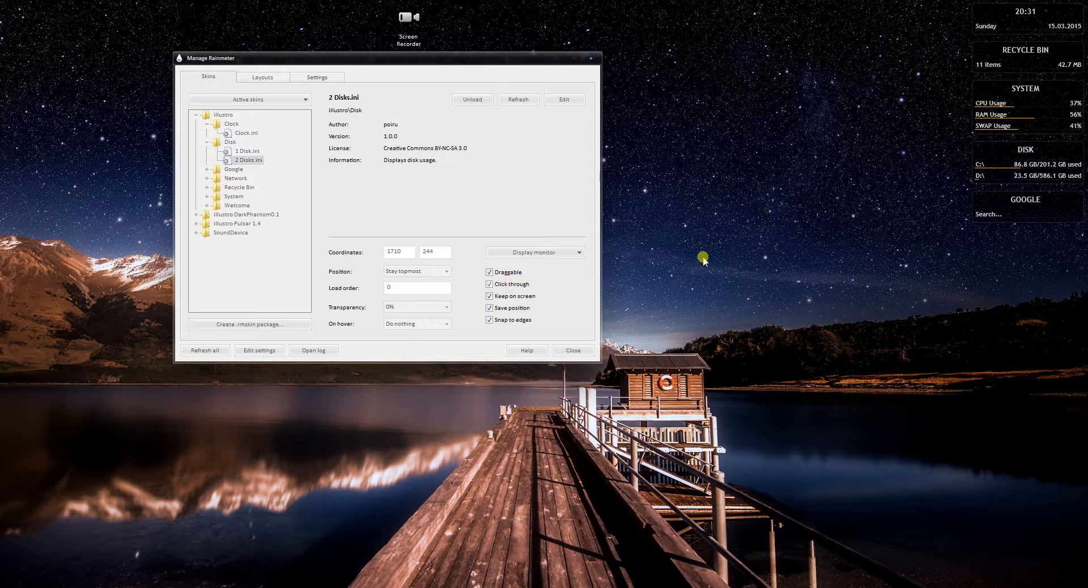
right_click(991, 167)
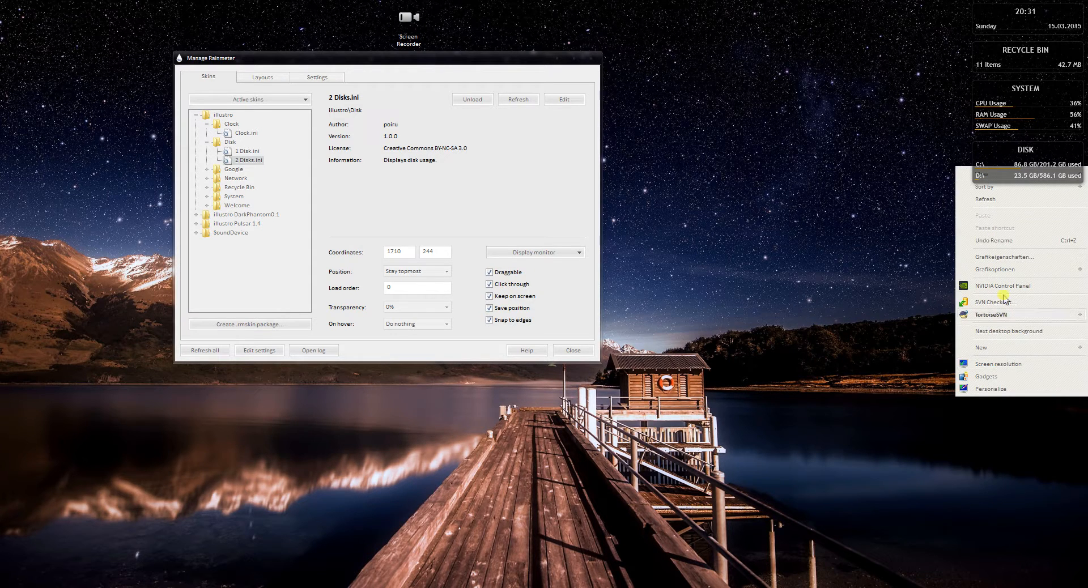
right_click(854, 178)
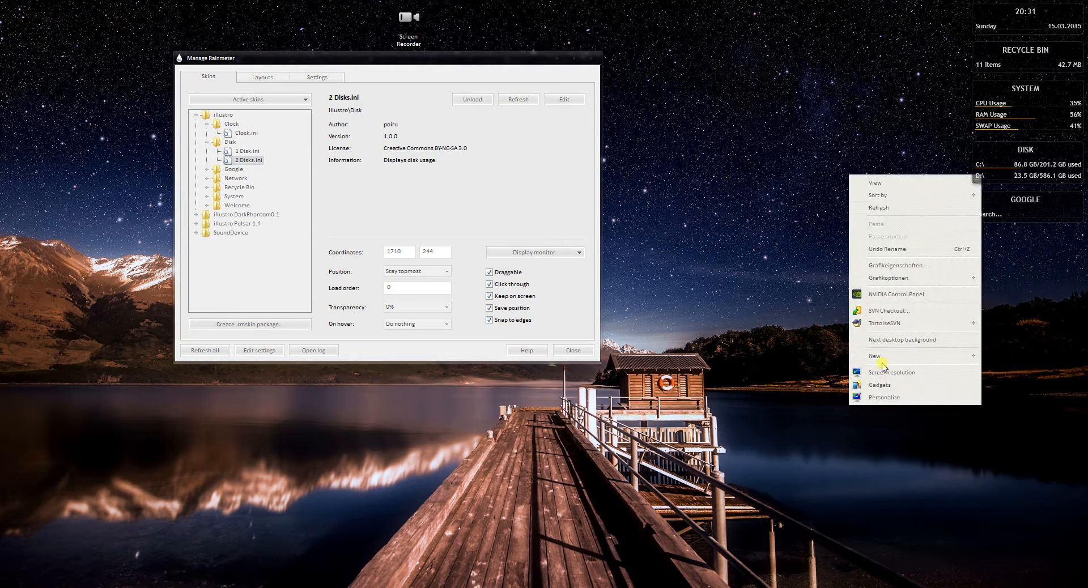
right_click(963, 161)
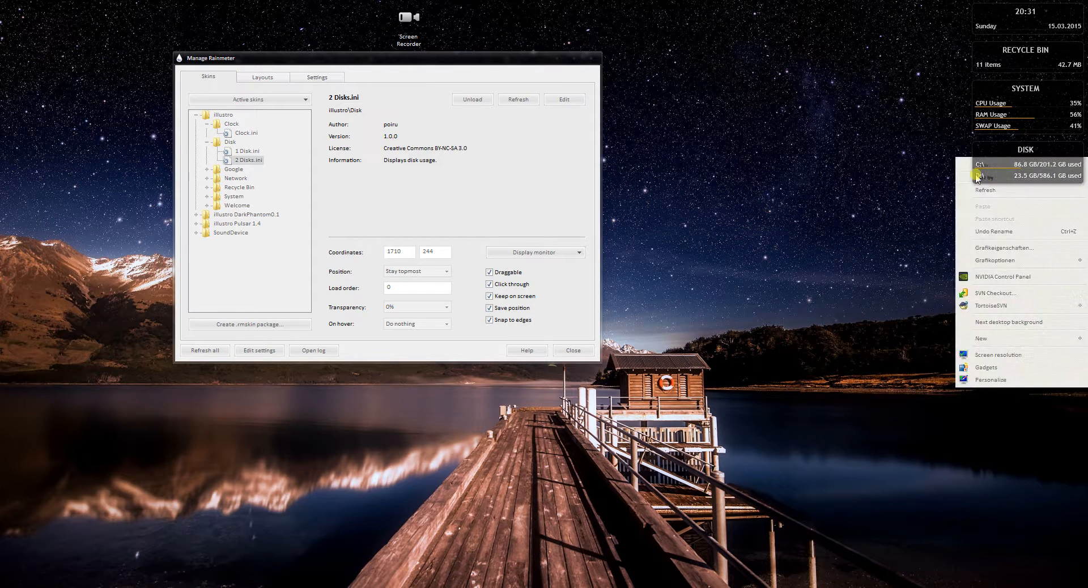
left_click(816, 235)
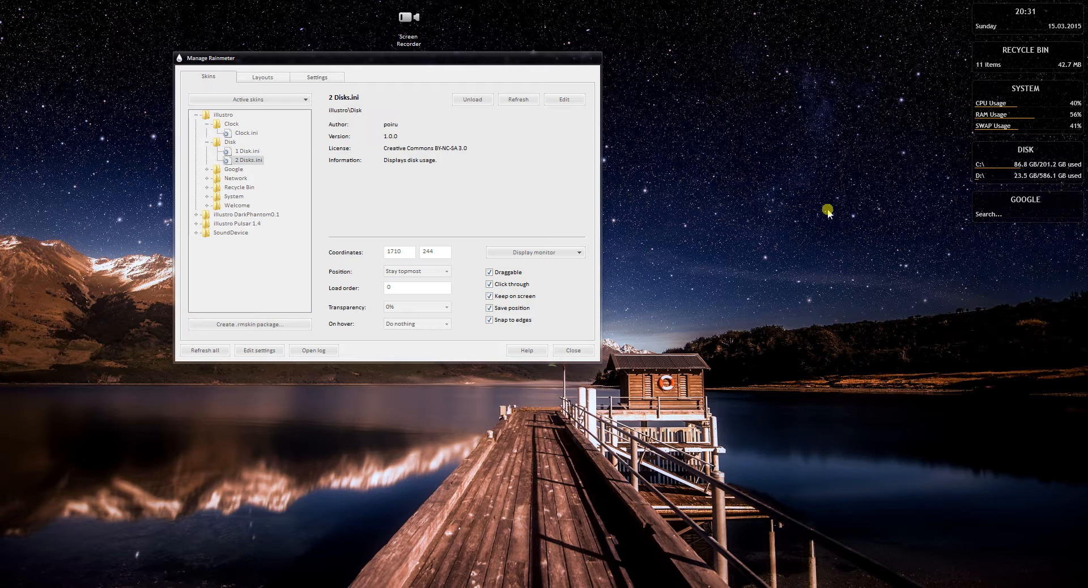
Set the position of 2 Disks.ini to On desktop and open the desktop context menu over the Disk skin
left_click(418, 272)
left_click(421, 282)
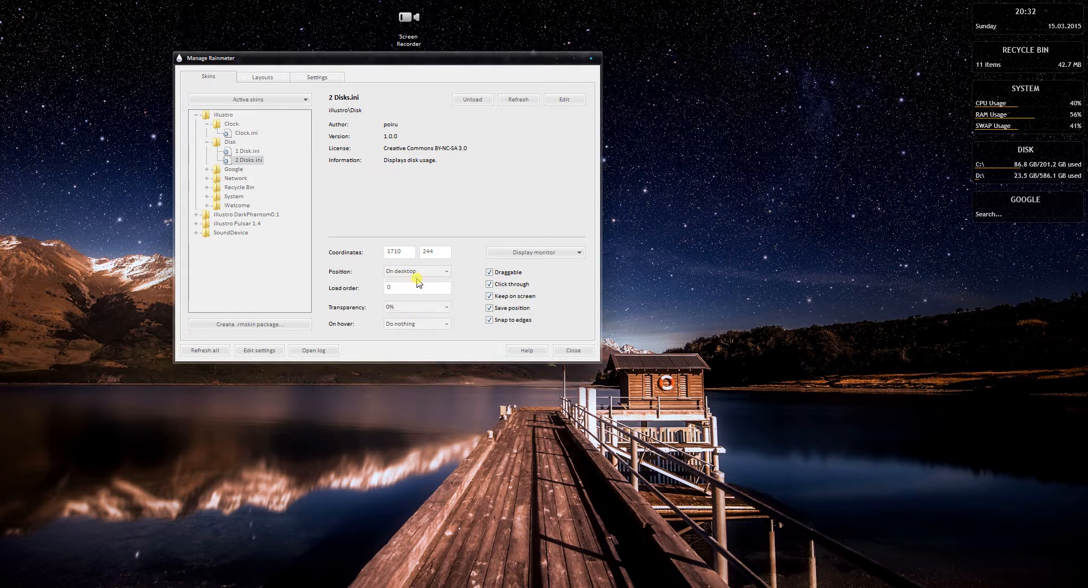
right_click(991, 172)
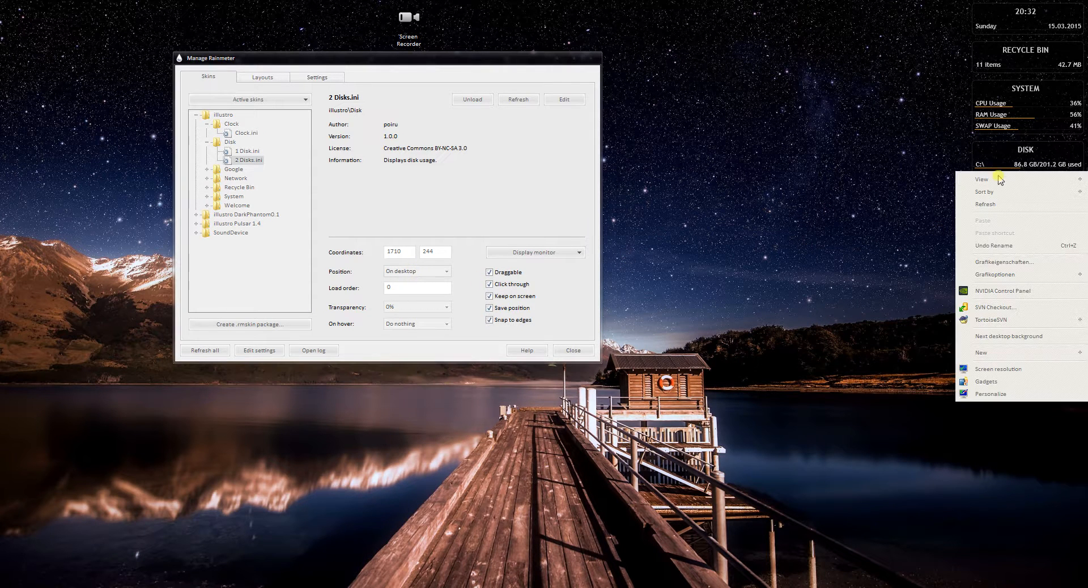
Sort the desktop icons by item type and turn off Click through for 2 Disks.ini
mouse_move(1015, 193)
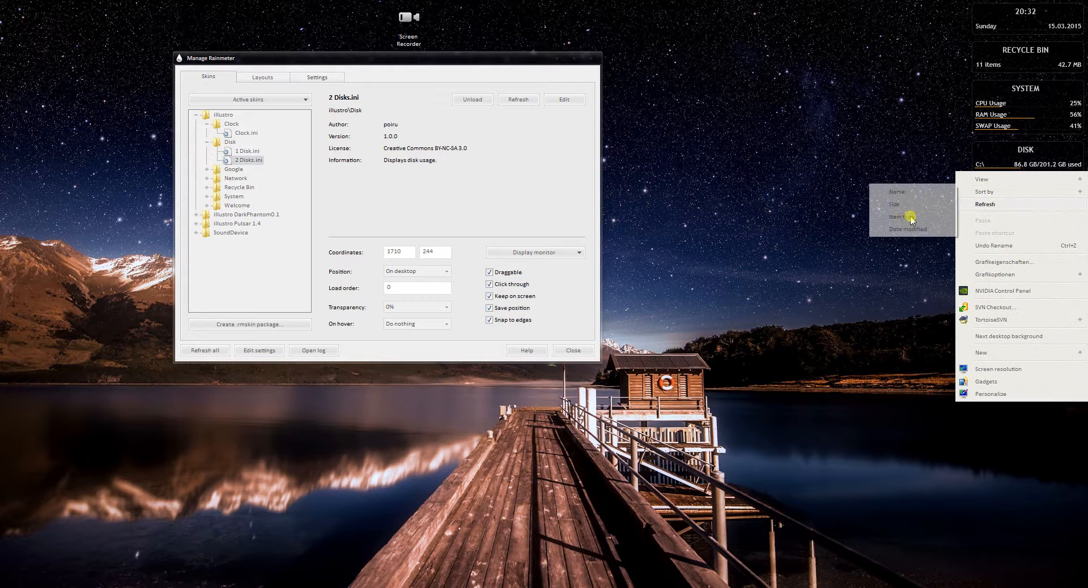
left_click(888, 221)
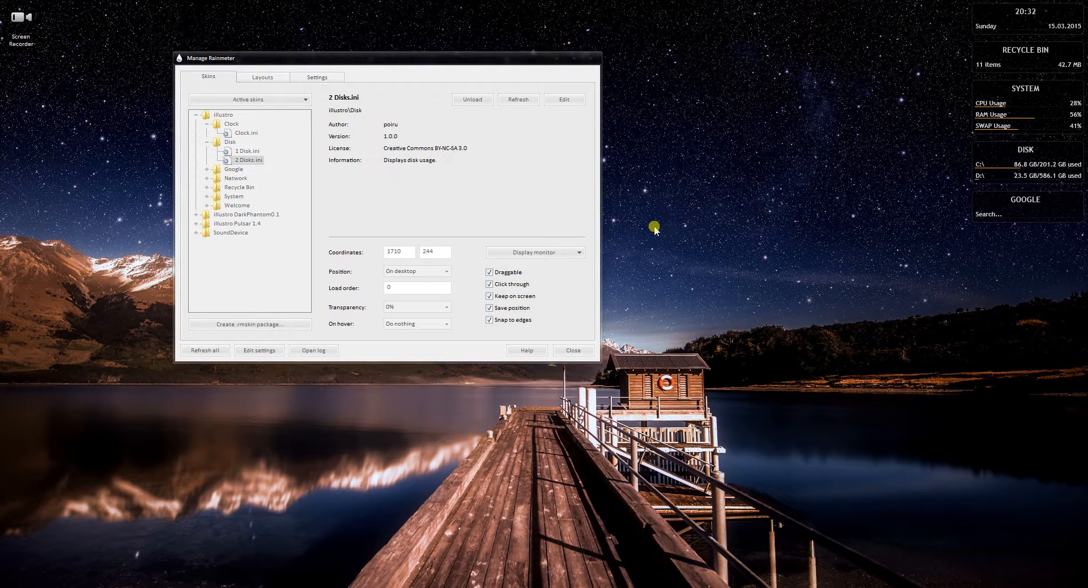
left_click(489, 284)
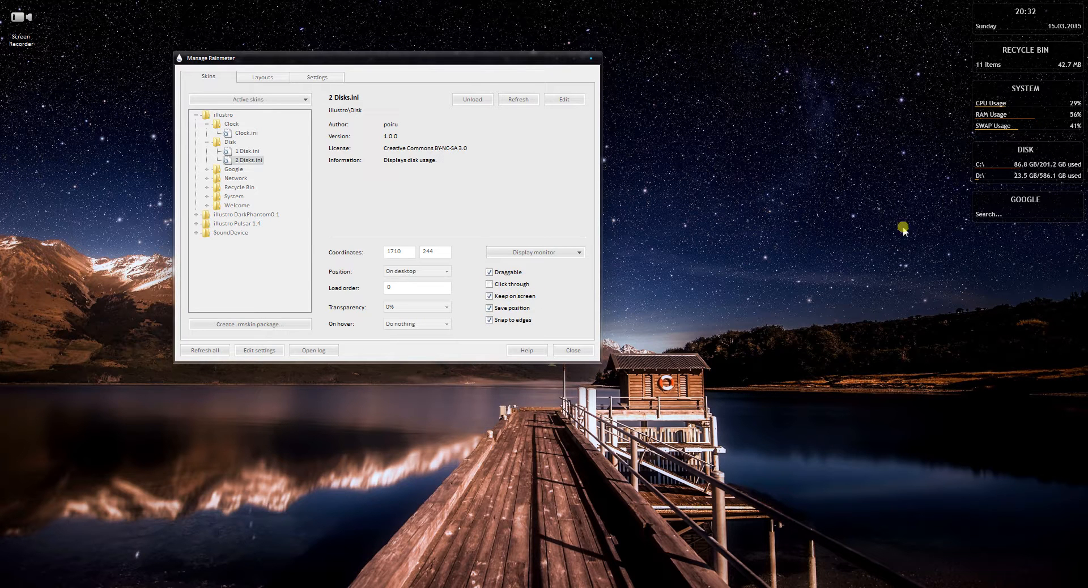
Turn Keep on screen off and back on for 2 Disks.ini, and test moving the Disk skin on the desktop
left_click_drag(1014, 144, 984, 179)
left_click(499, 296)
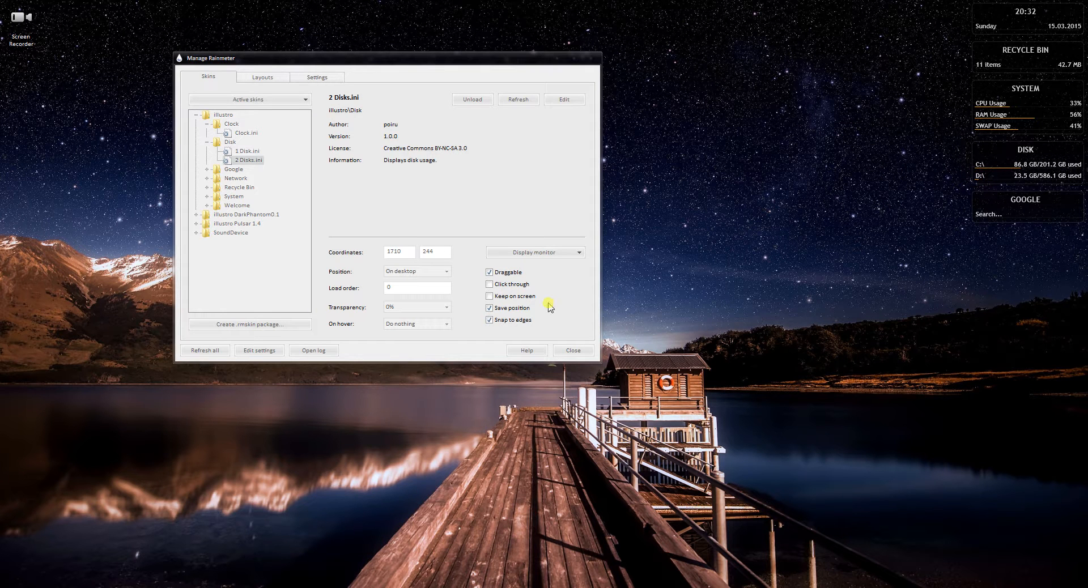
left_click(502, 296)
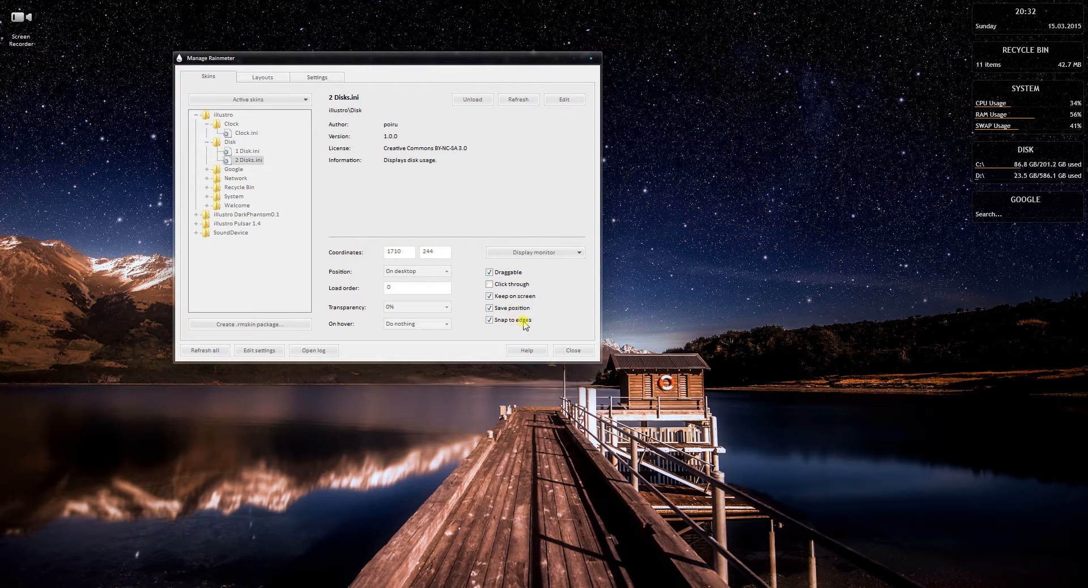
mouse_move(1025, 167)
left_mouse_down()
mouse_move(964, 174)
mouse_move(893, 152)
mouse_move(870, 108)
mouse_move(909, 112)
mouse_move(917, 172)
mouse_move(1036, 173)
left_mouse_up()
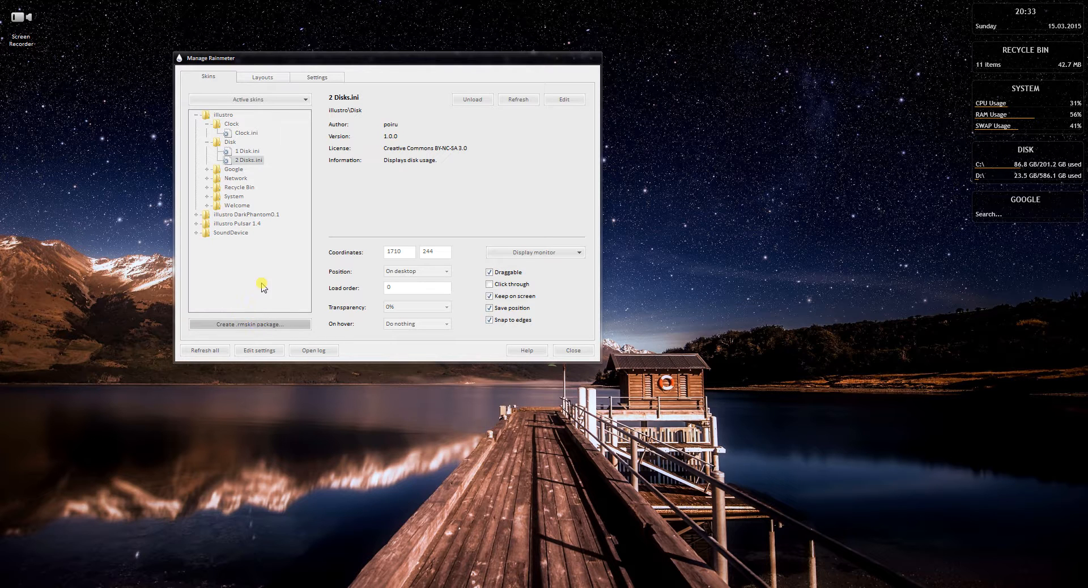
Inspect the saved layouts DarkPhantomDefault and illustro default, and view Rainmeter's general and logging settings
left_click(263, 78)
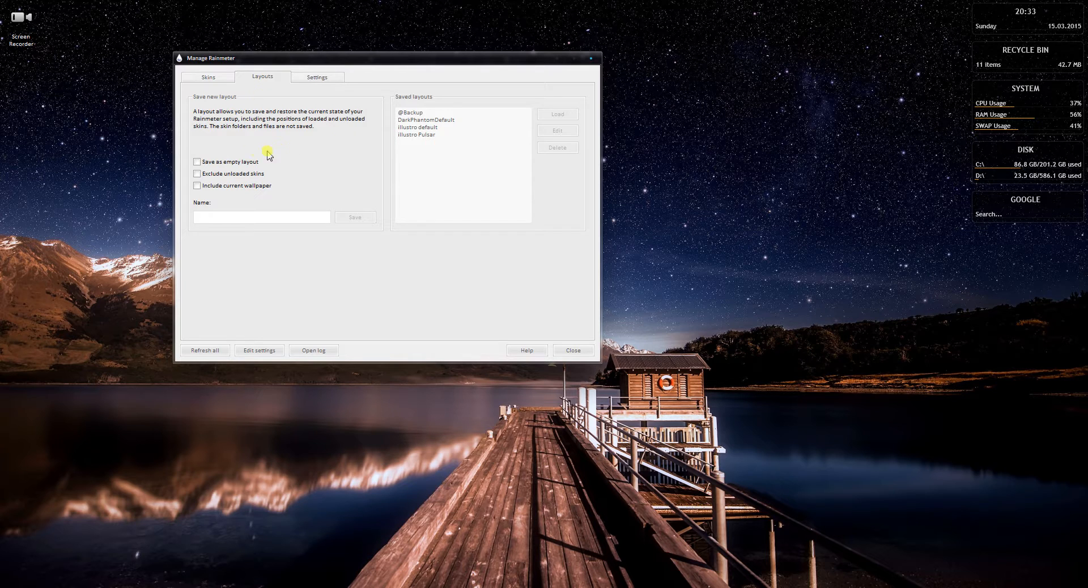
left_click(260, 218)
left_click(426, 120)
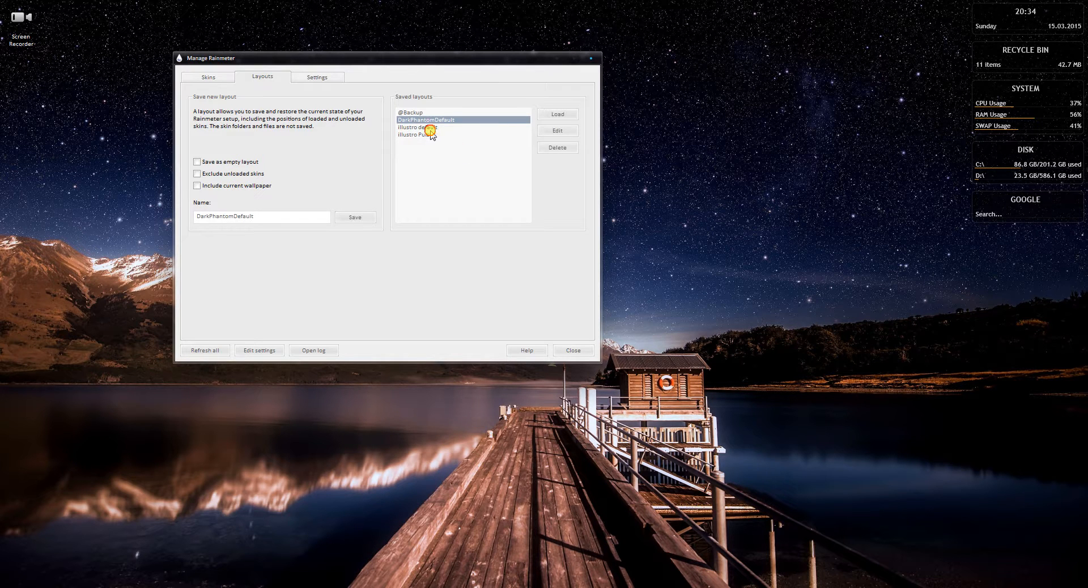
left_click(431, 128)
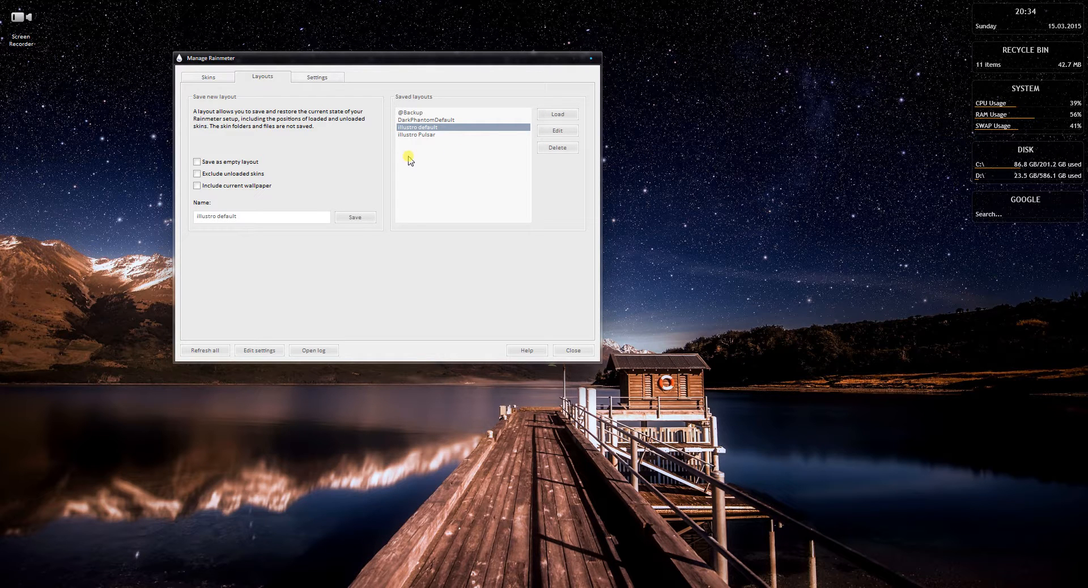
left_click(324, 77)
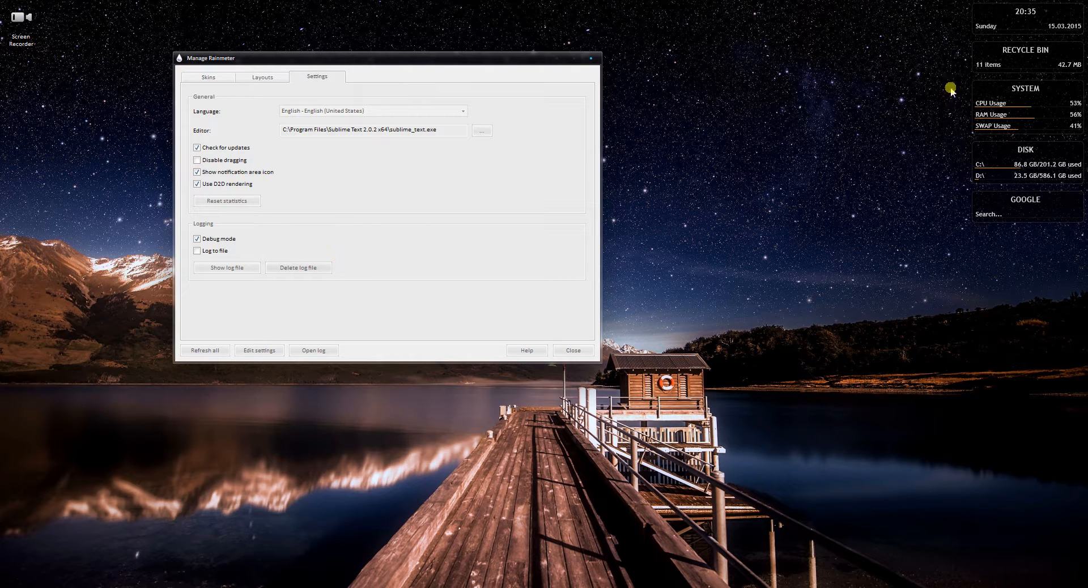
Open the illustro\System folder from the desktop System skin and close the folder window
right_click(992, 116)
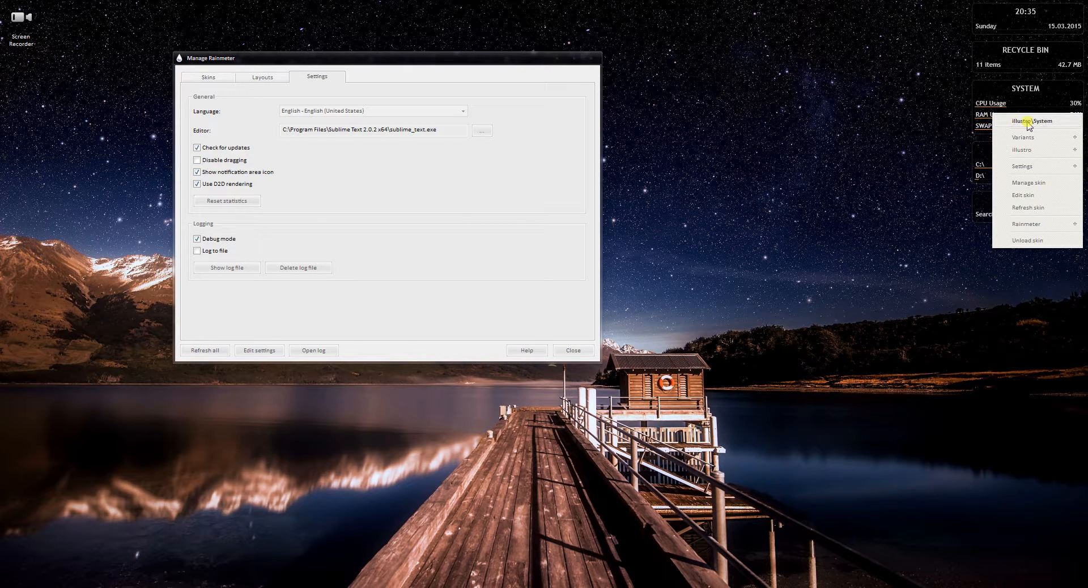
left_click(1029, 121)
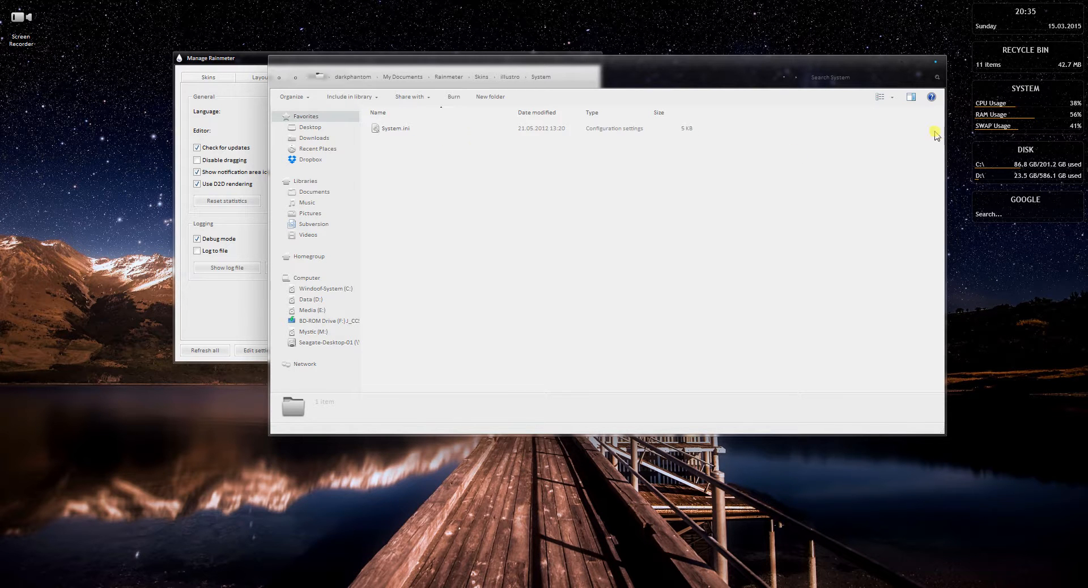
left_click(936, 61)
View the desktop System skin's settings choices and compare them with the options listed for 2 Disks.ini in the manager
right_click(979, 100)
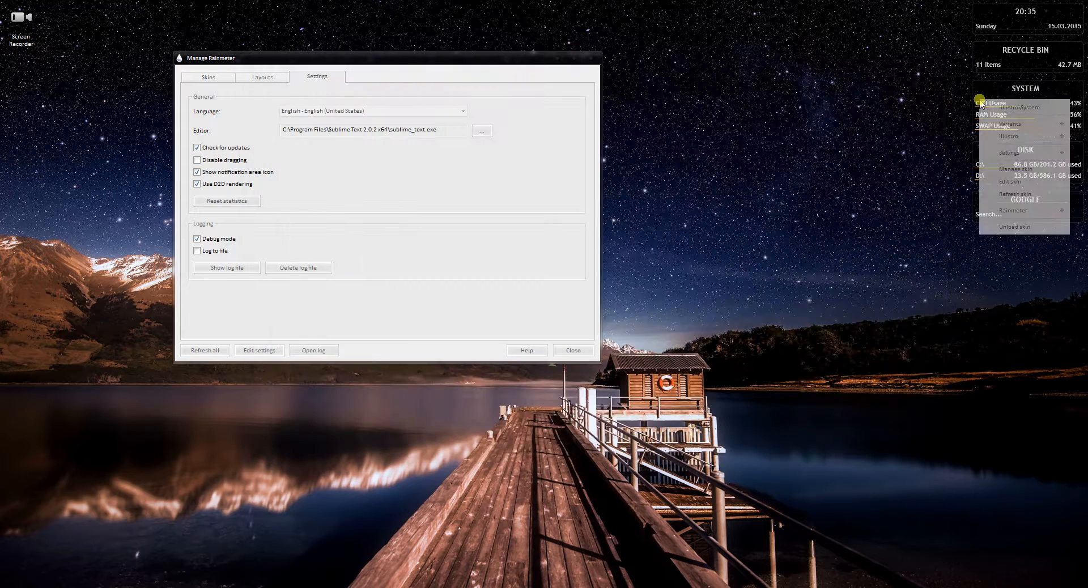
mouse_move(993, 123)
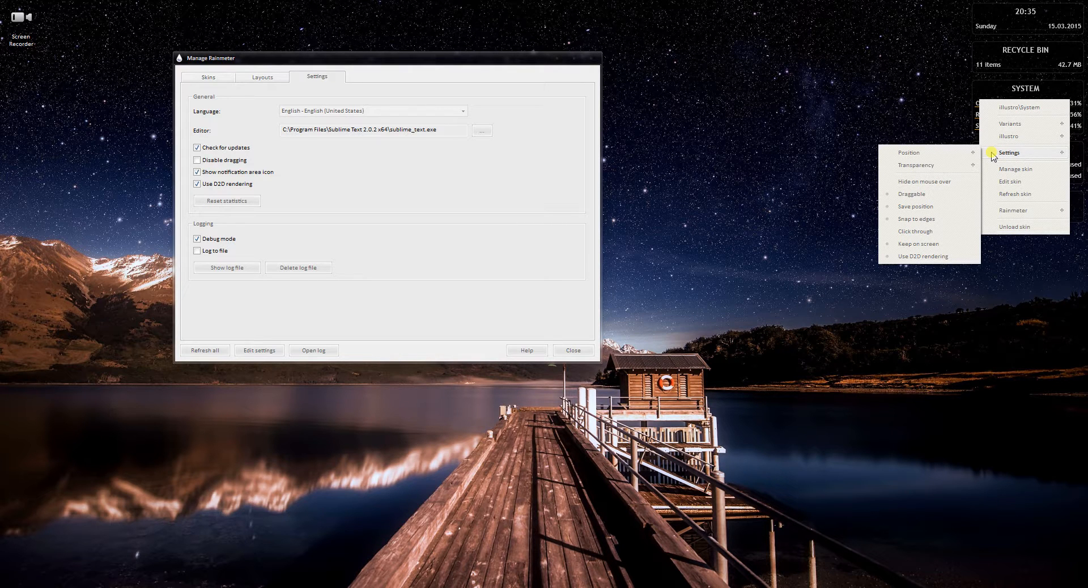
left_click(286, 182)
left_click(208, 77)
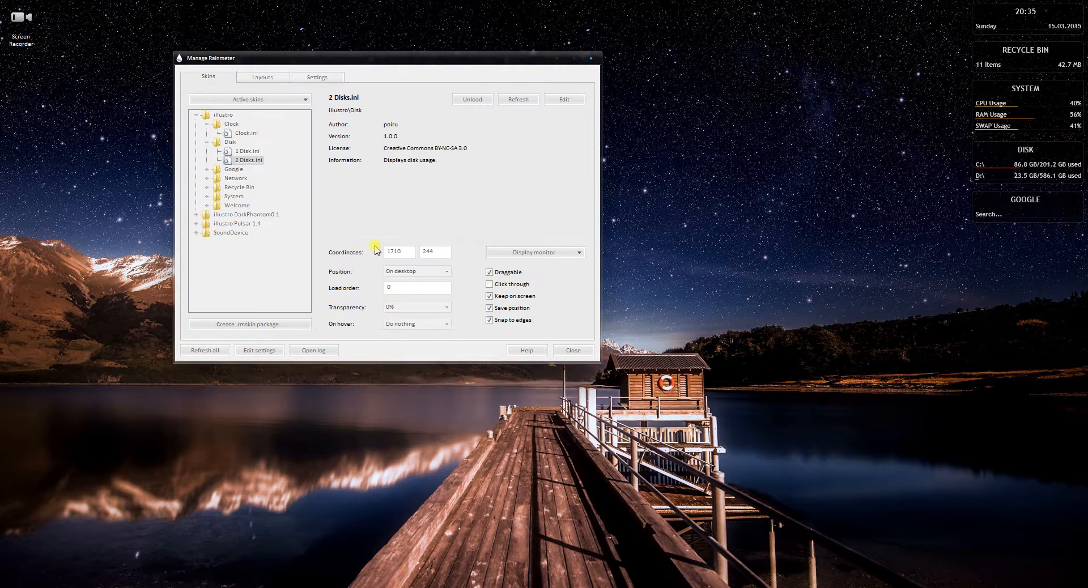
Open the System skin's System.ini in Sublime Text, bring the whole window into view to examine the code, and close it
right_click(986, 126)
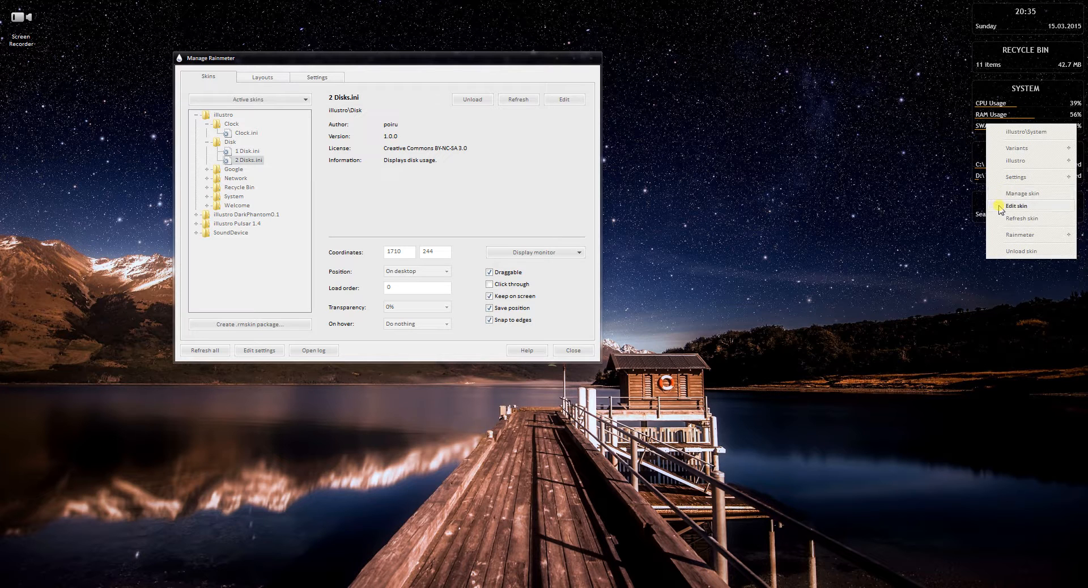
left_click(1016, 206)
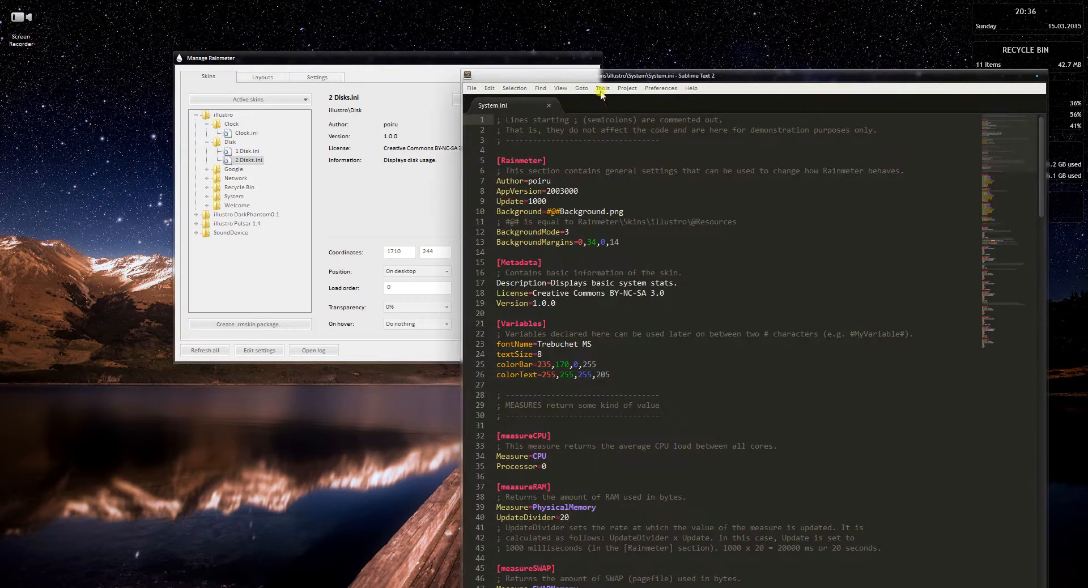
left_click_drag(639, 78, 553, 13)
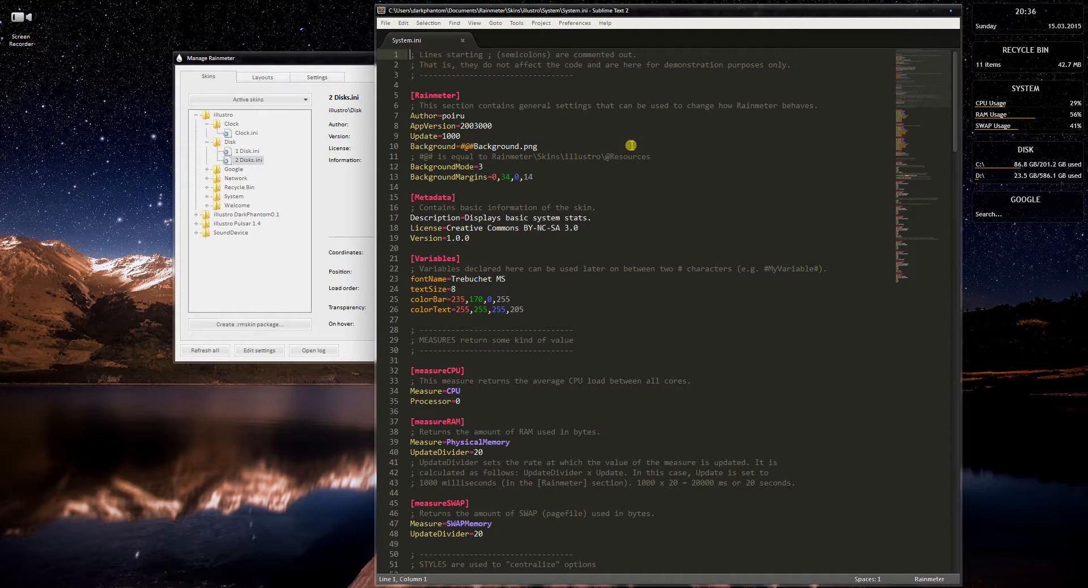
left_click(954, 10)
Look through the Rainmeter options offered by the desktop System skin and unload that skin
right_click(992, 105)
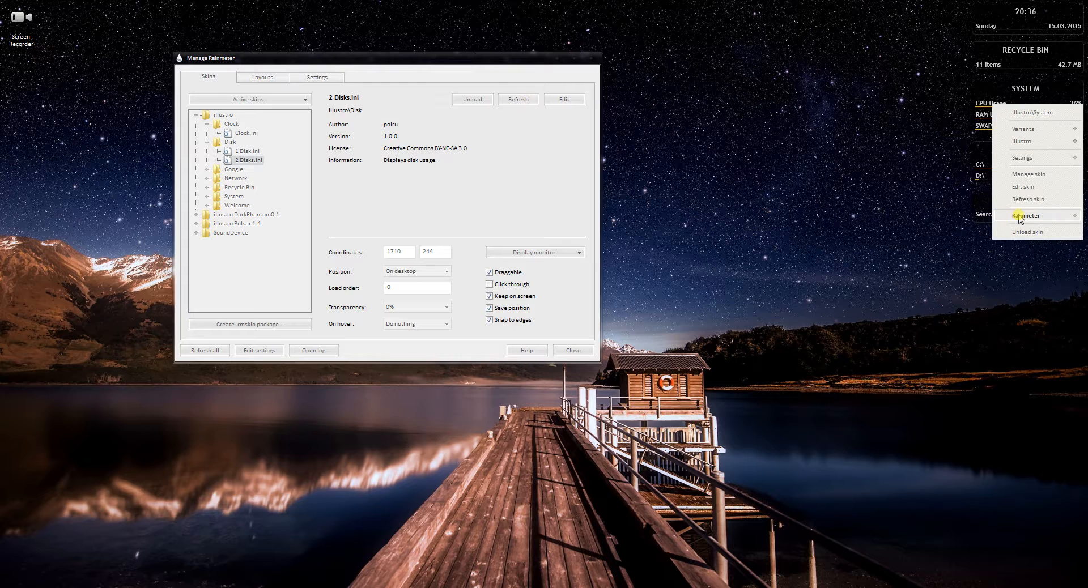
mouse_move(1018, 218)
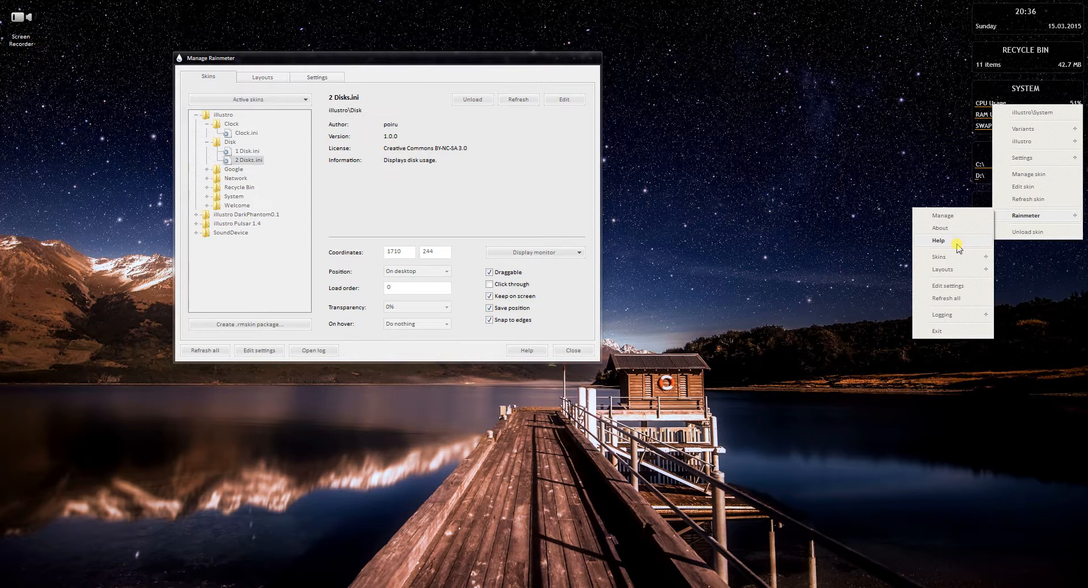
mouse_move(958, 259)
mouse_move(962, 319)
left_click(1035, 233)
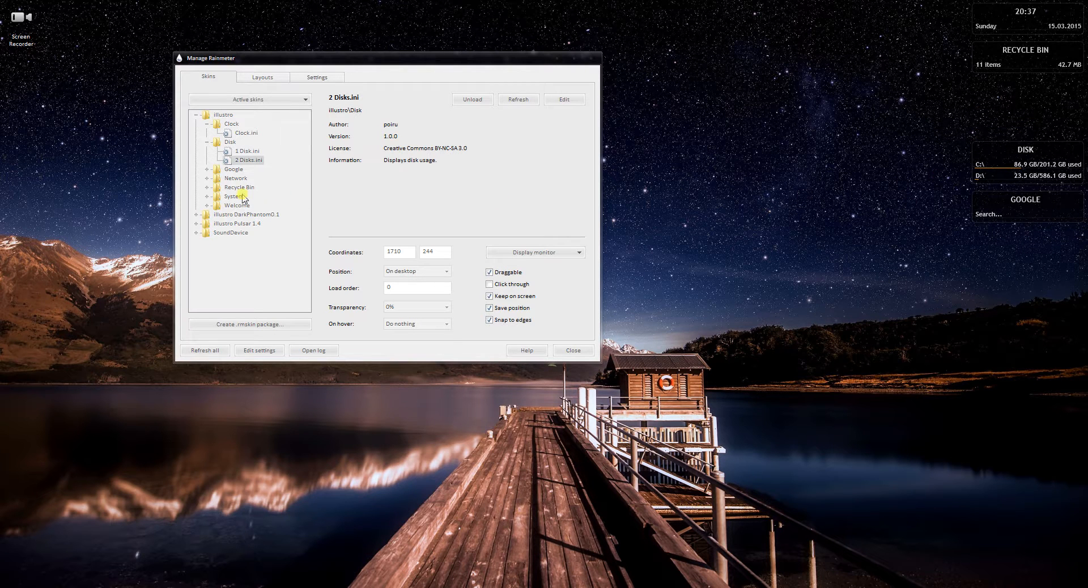
Collapse the Disk and Clock folders in the illustro skin tree and load System.ini from the System folder
left_click(207, 142)
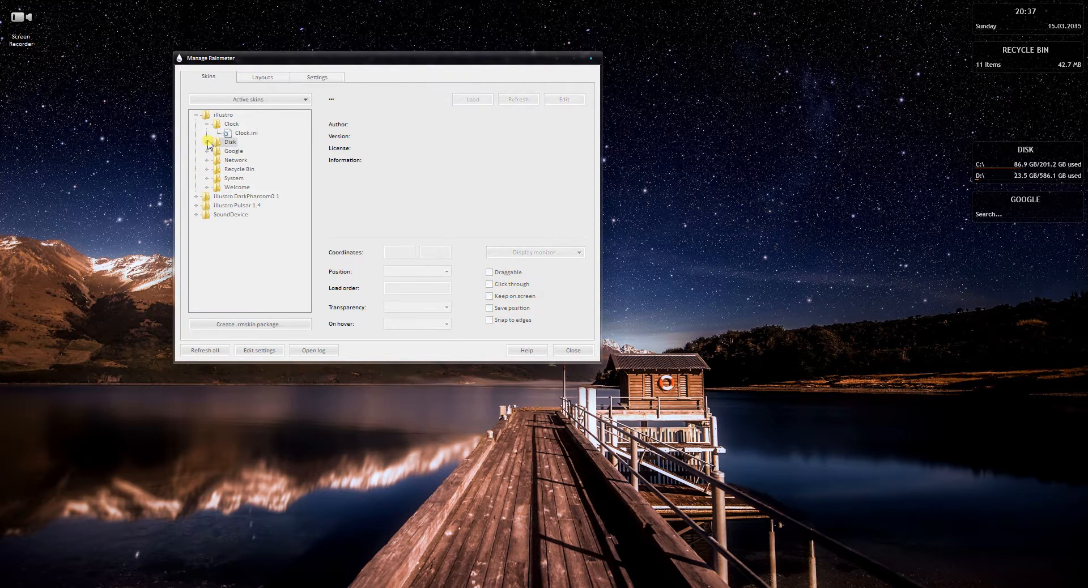
left_click(207, 124)
left_click(207, 168)
left_click(254, 178)
double_click(253, 178)
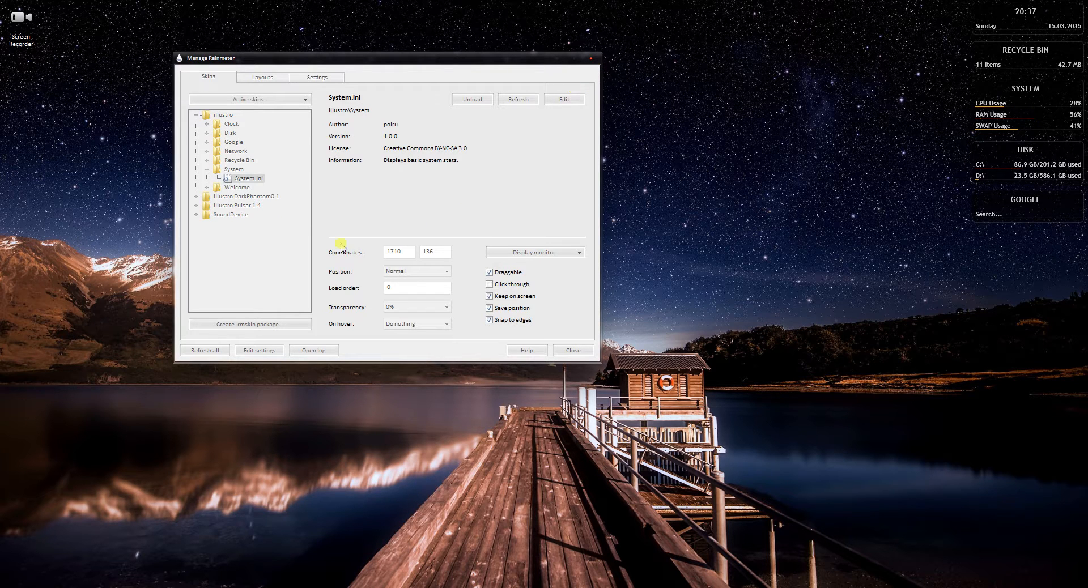
Load Welcome.ini from the illustro Welcome folder and clear the manager window off the desktop
left_click(206, 169)
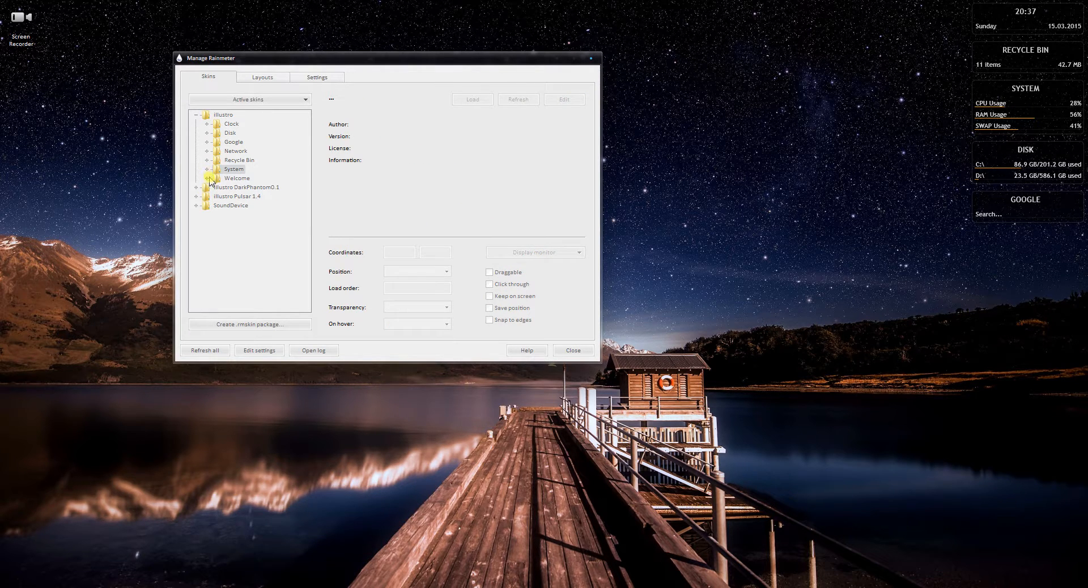
left_click(207, 179)
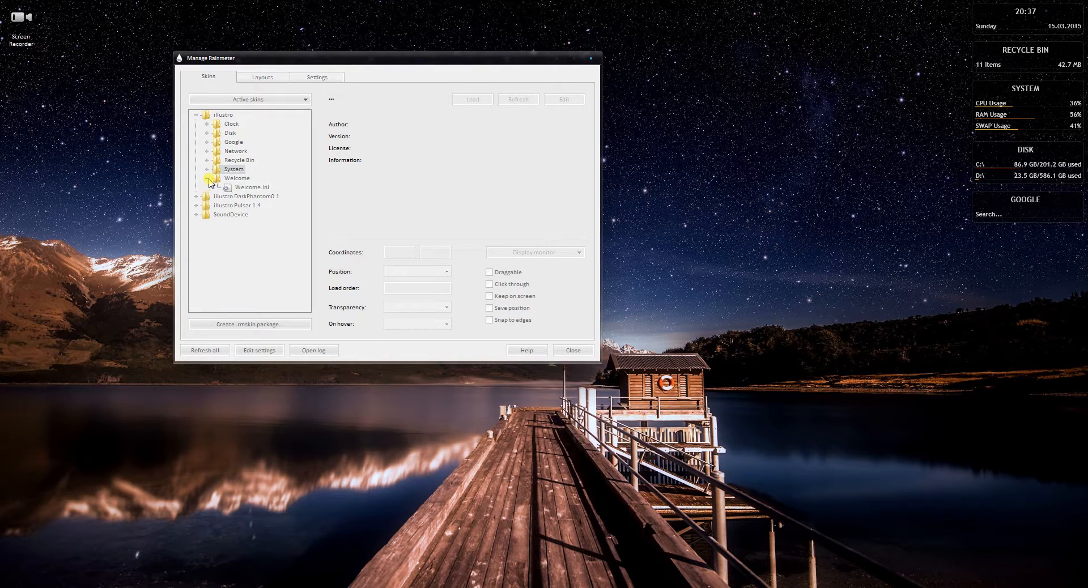
double_click(246, 188)
left_click(556, 59)
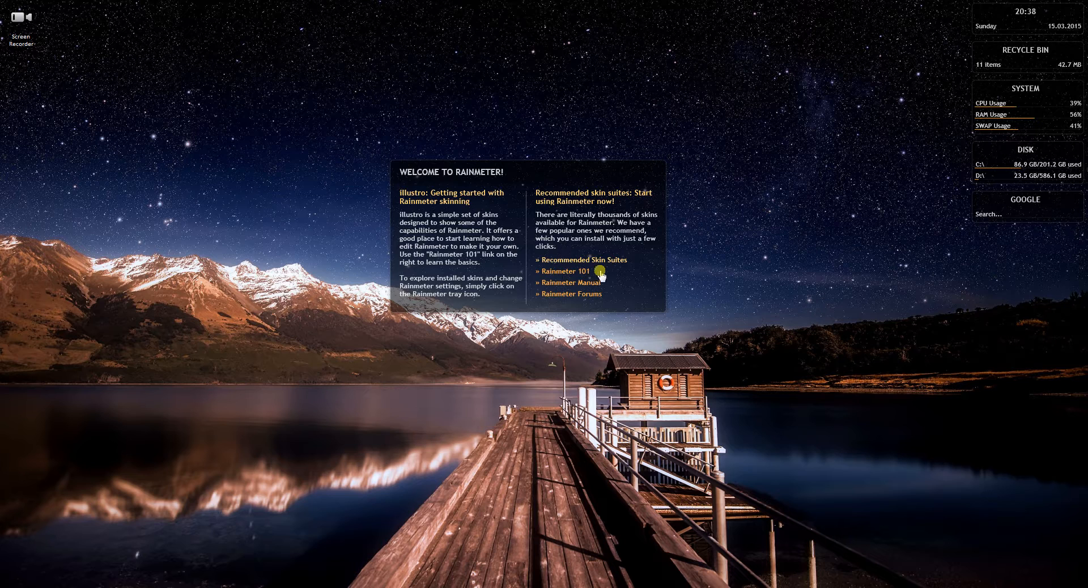
Open Rainmeter 101 from the Welcome skin and compare the Getting Started page with the other open Rainmeter pages
left_click(570, 272)
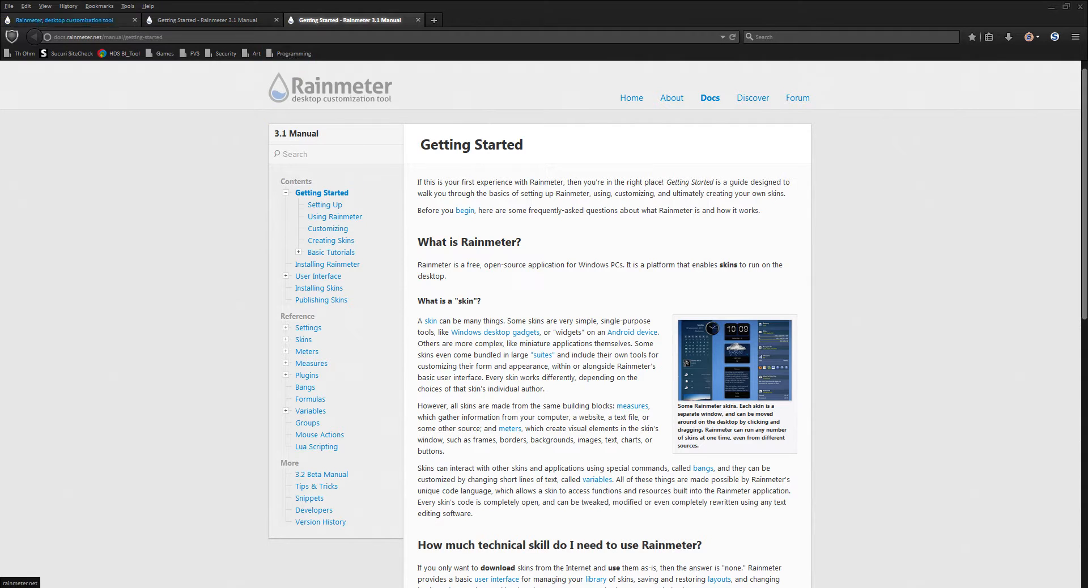
left_click(75, 21)
left_click(196, 24)
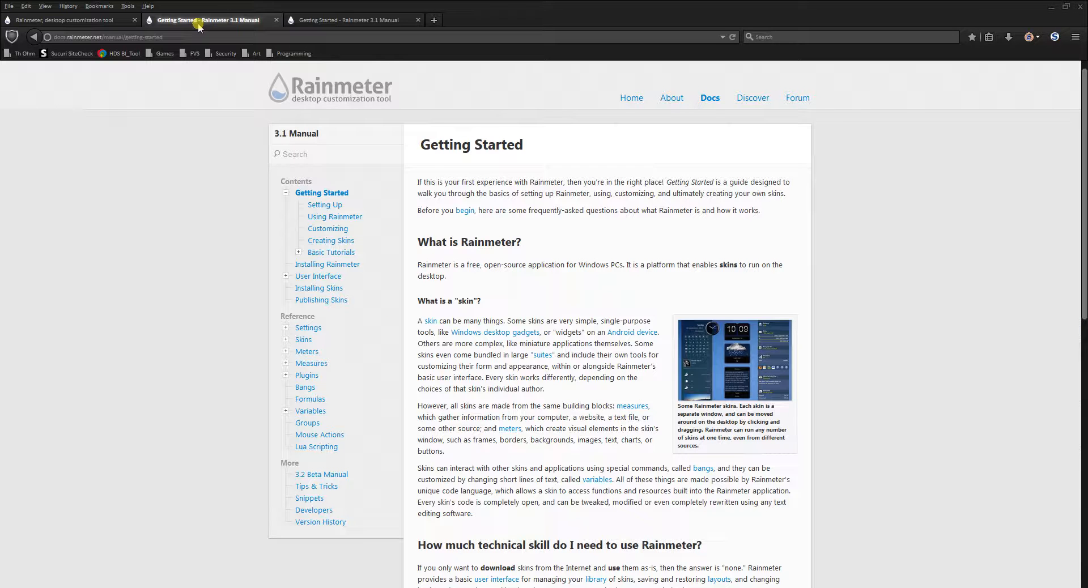
left_click(366, 22)
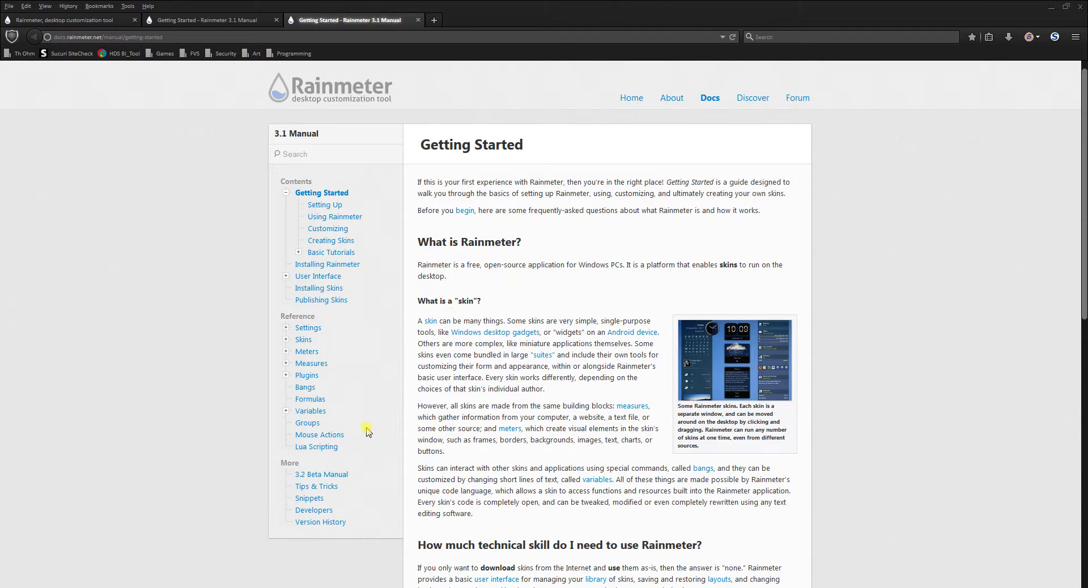
Move the browser aside, open Rainmeter 101 again from the Welcome skin, and close the duplicate Getting Started pages
left_click_drag(538, 23, 119, 71)
left_click(564, 272)
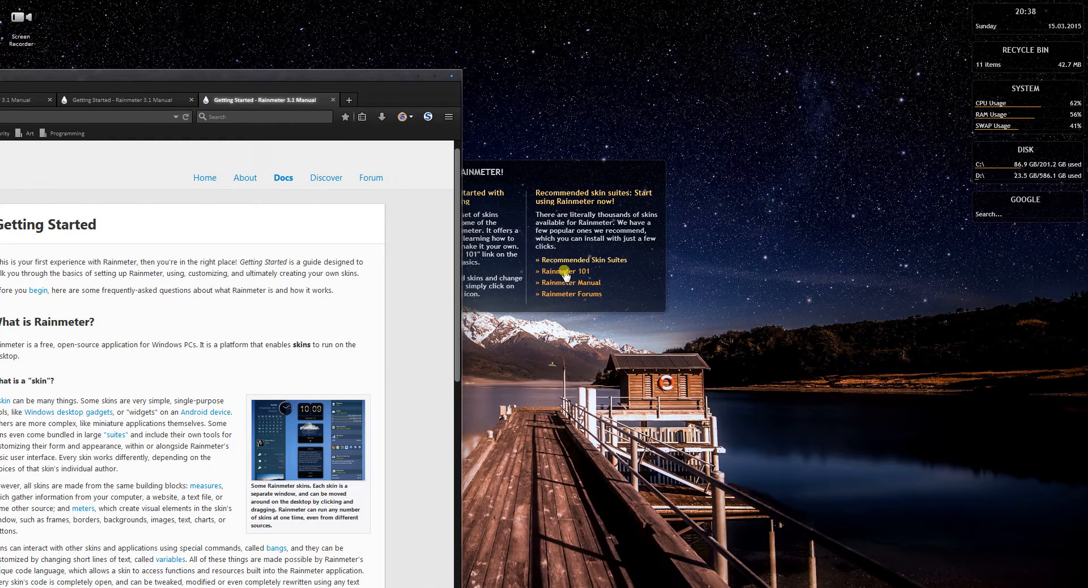
left_click_drag(287, 73, 296, 75)
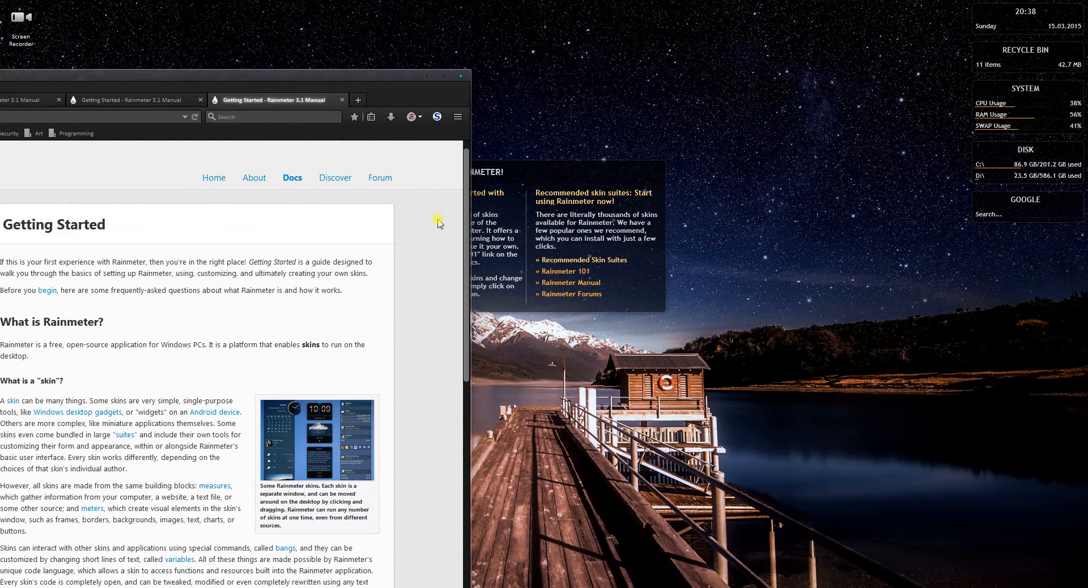
left_click(341, 101)
left_click(200, 100)
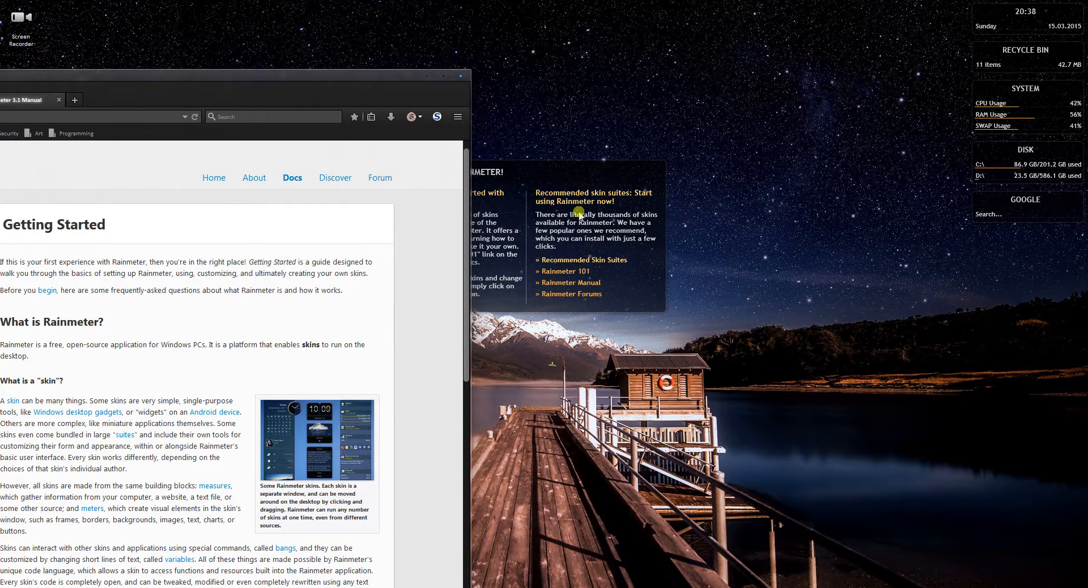
Open Recommended Skin Suites from the Welcome skin, examine the Discover page in the maximized browser, and minimize the browser
left_click(596, 260)
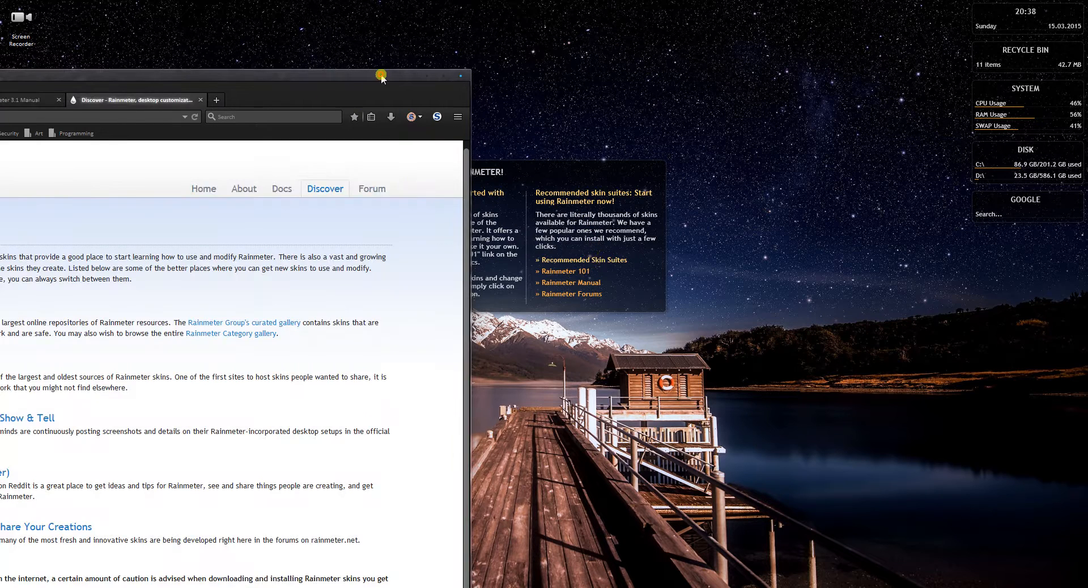
double_click(381, 75)
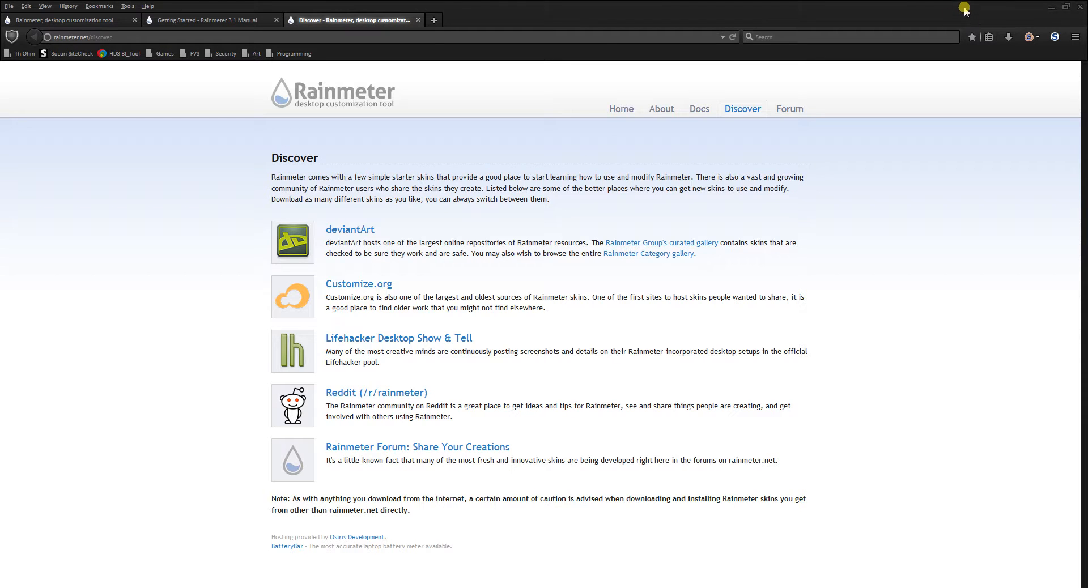
left_click(1049, 11)
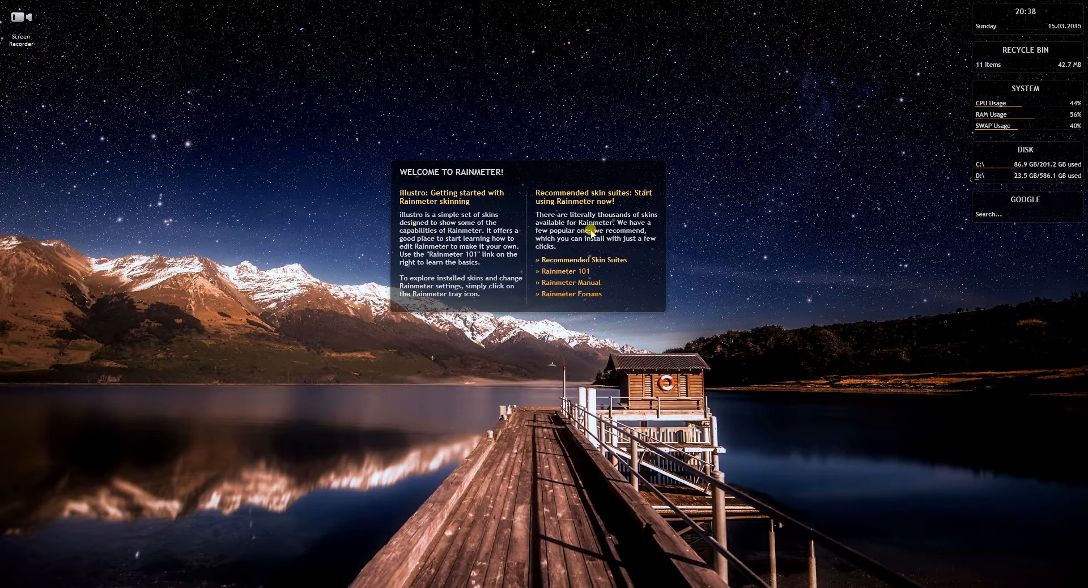